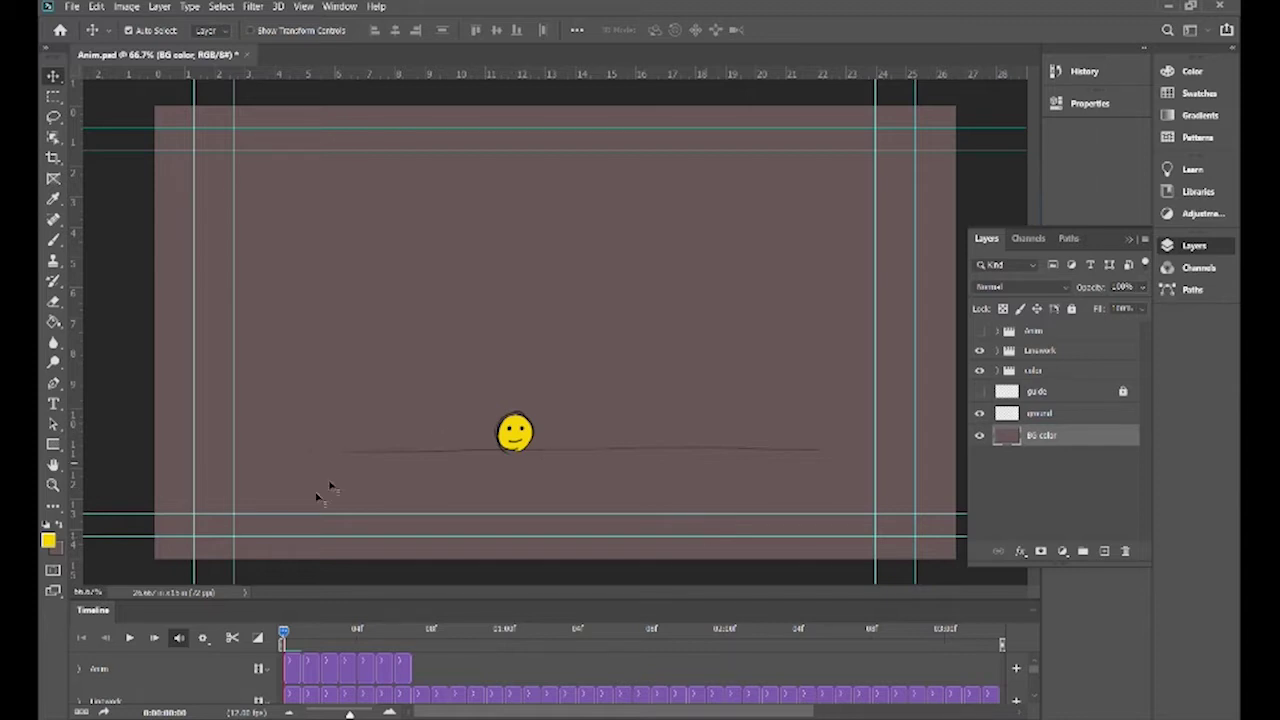
- Play back the smiley animation three times to review it
key("space")
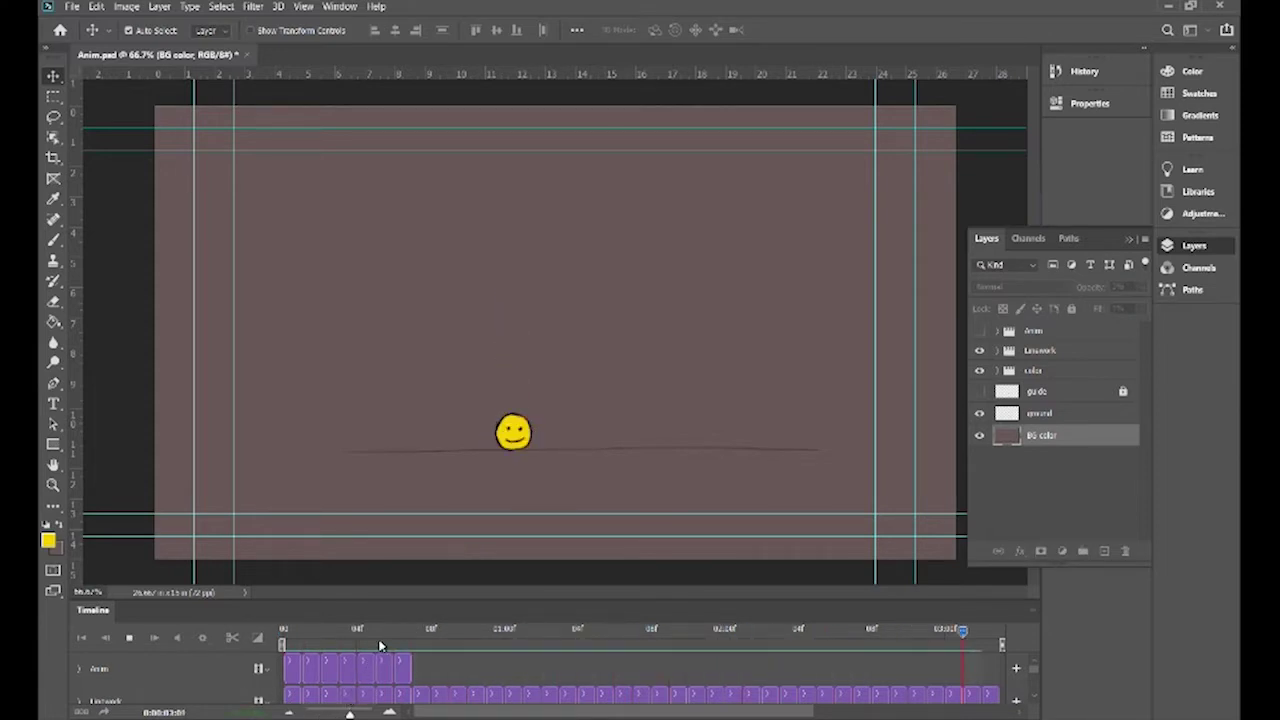
key("space")
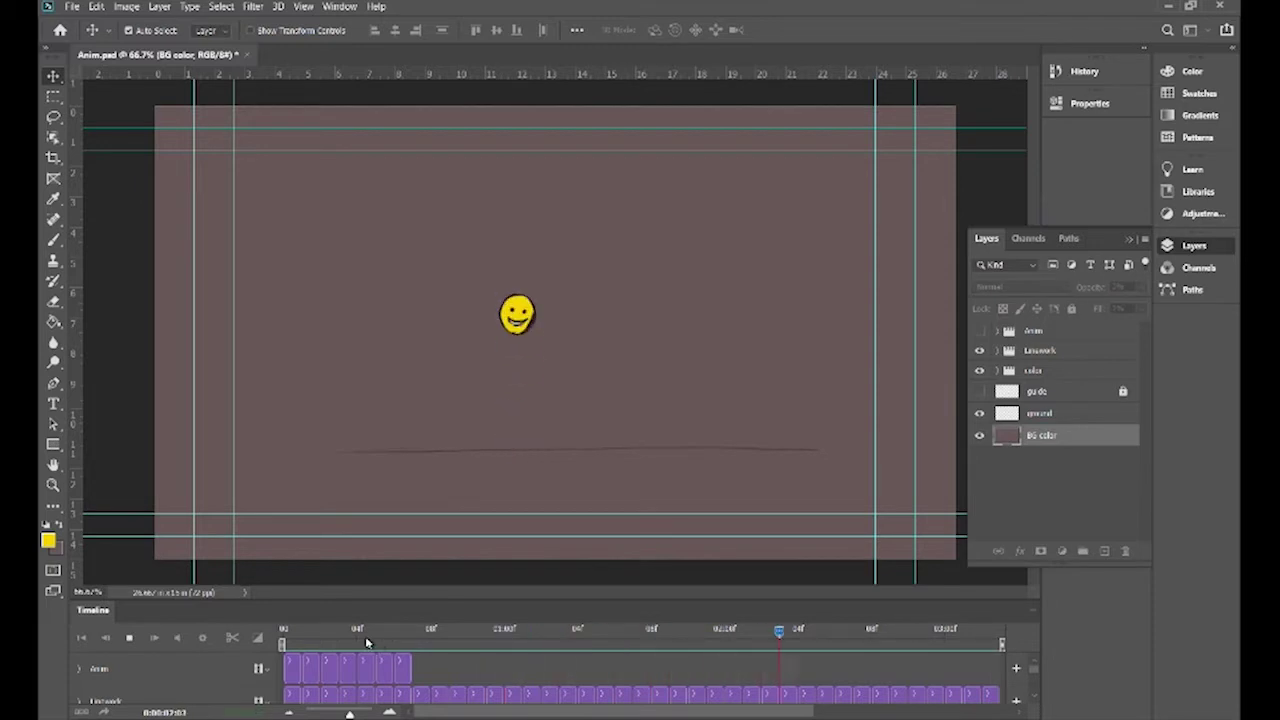
key("space")
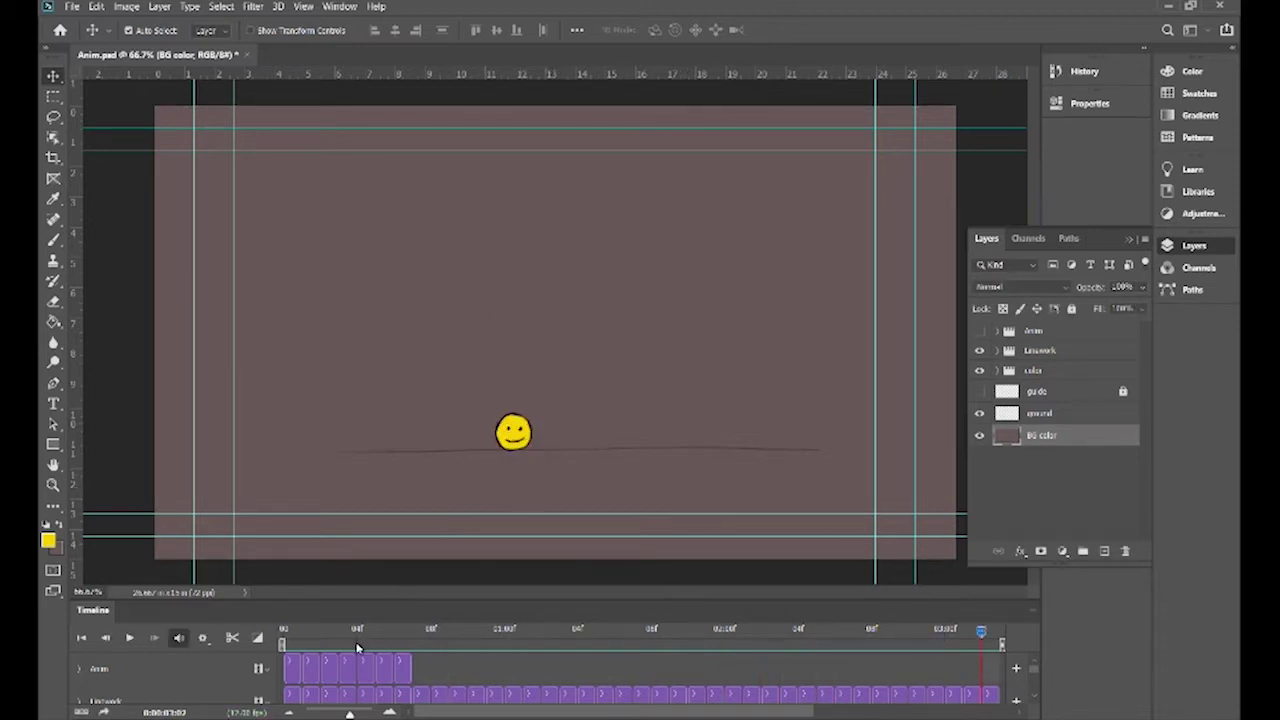
- Hide the BG color and ground layers so the smiley sits on transparency
left_click(979, 436)
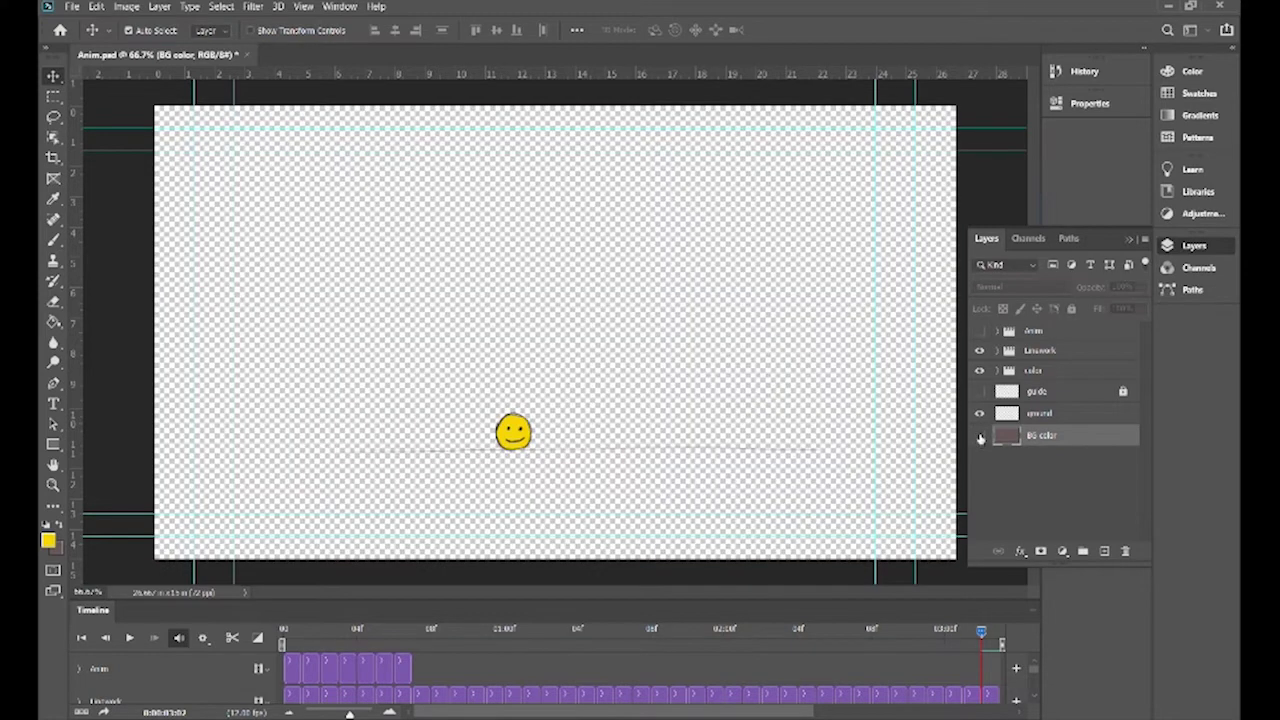
left_click(980, 414)
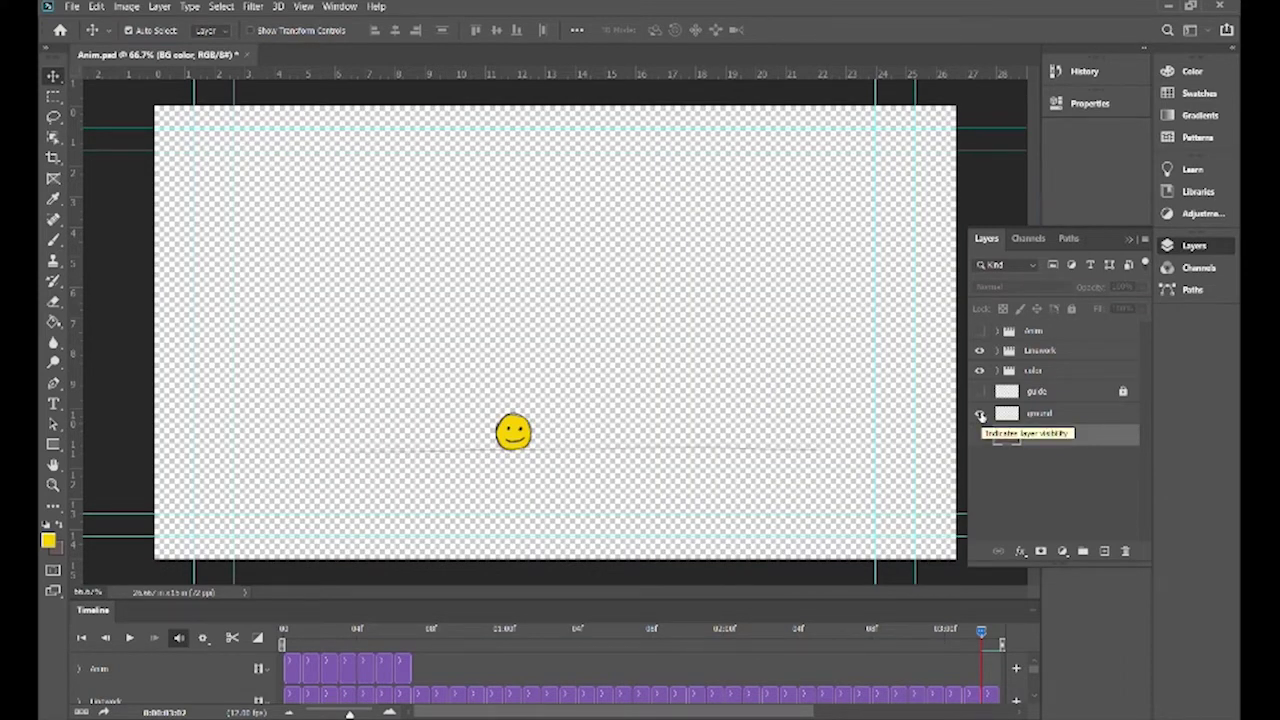
left_click(980, 414)
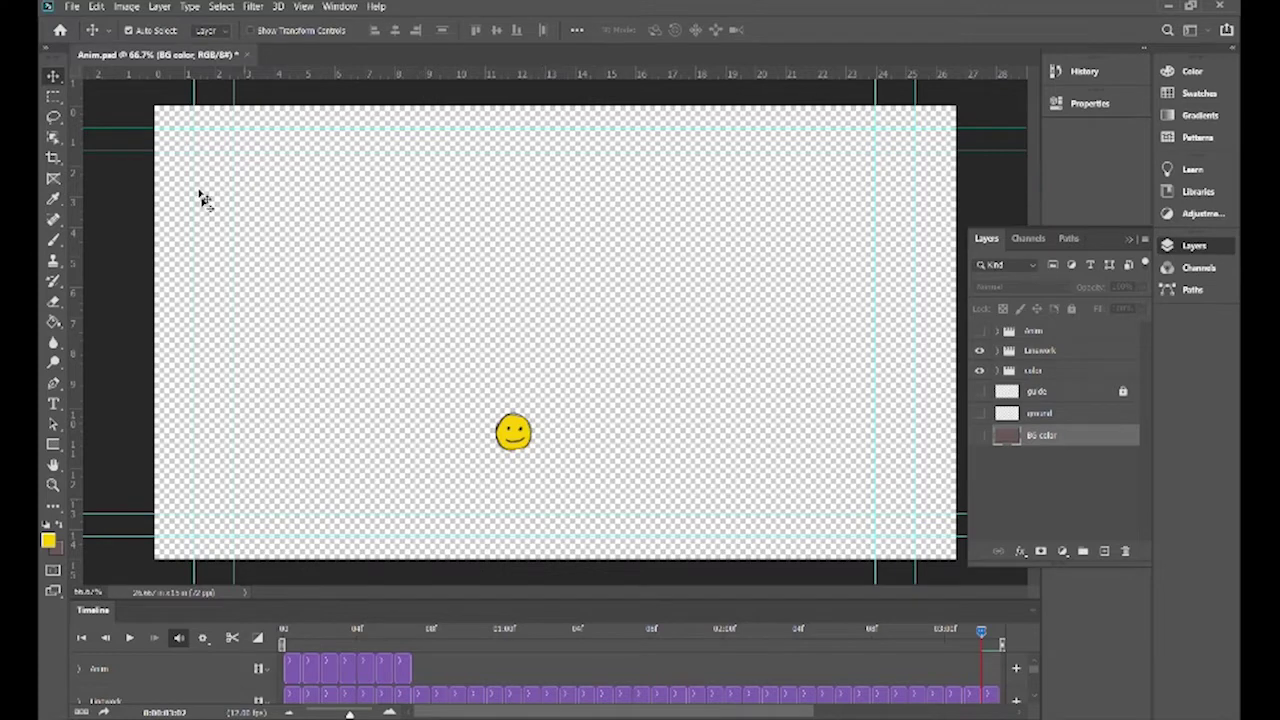
- Open File > Export > Render Video and name the output smile
left_click(78, 8)
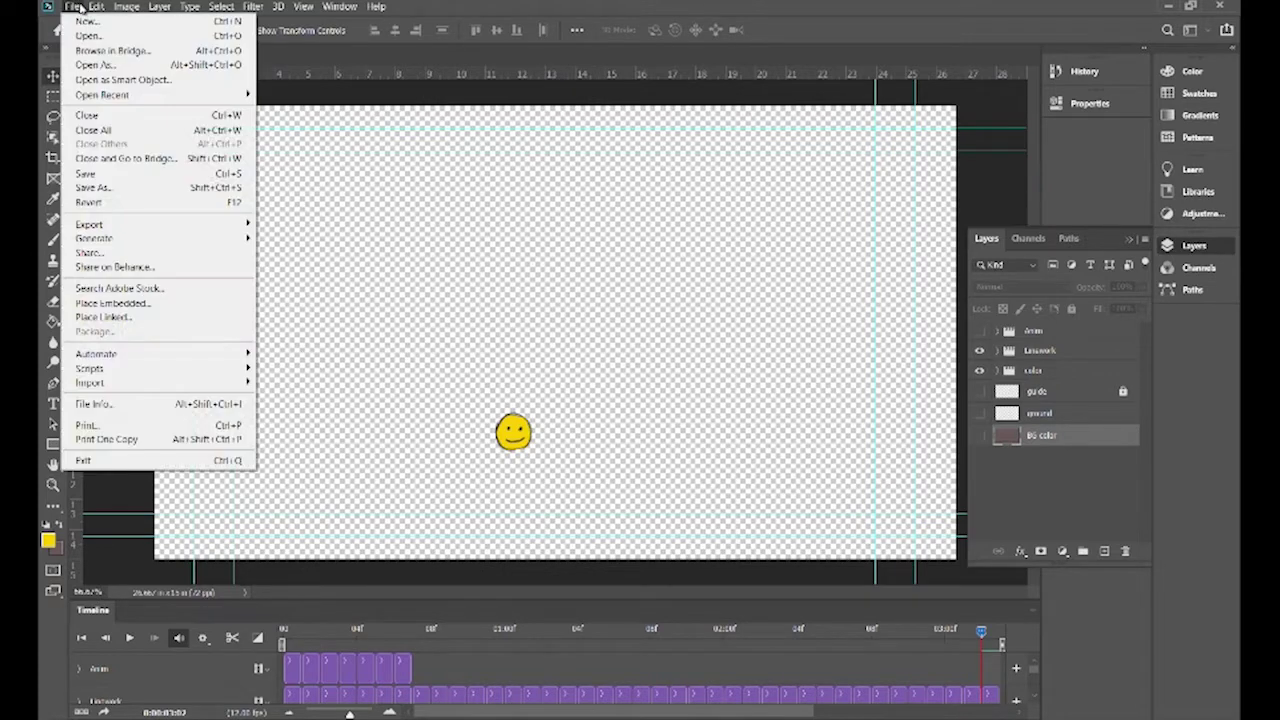
mouse_move(173, 226)
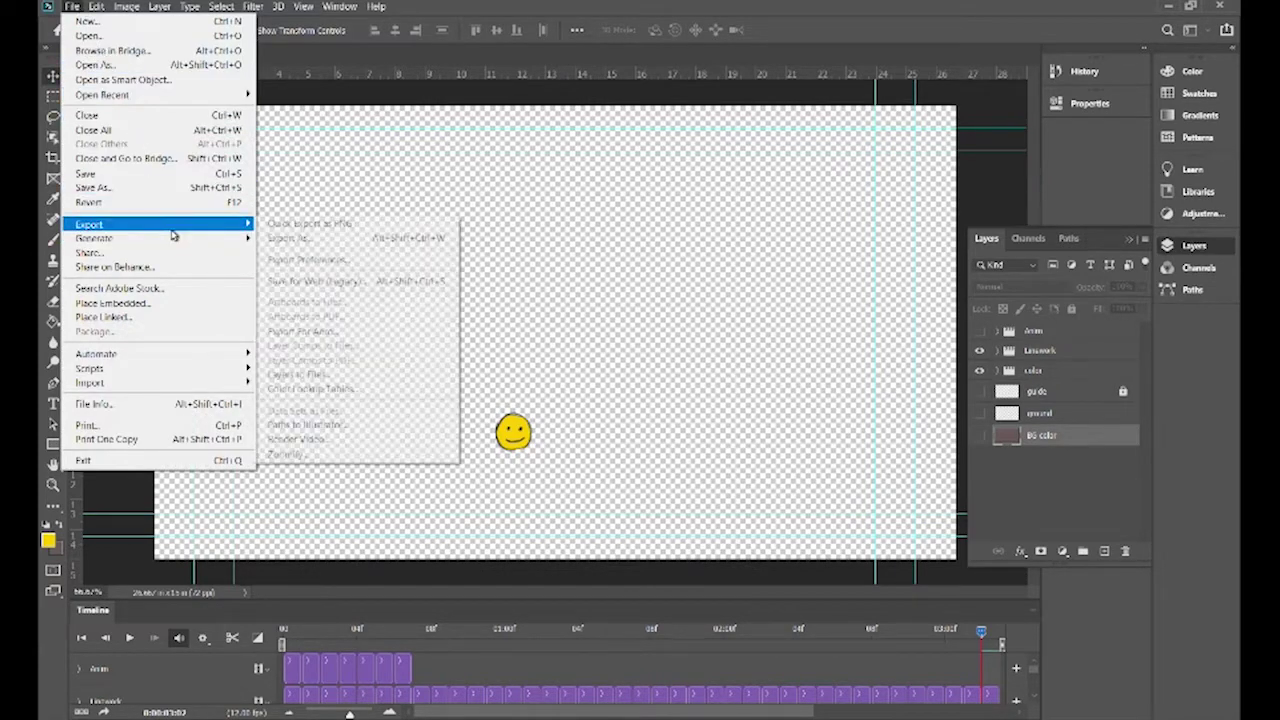
left_click(363, 441)
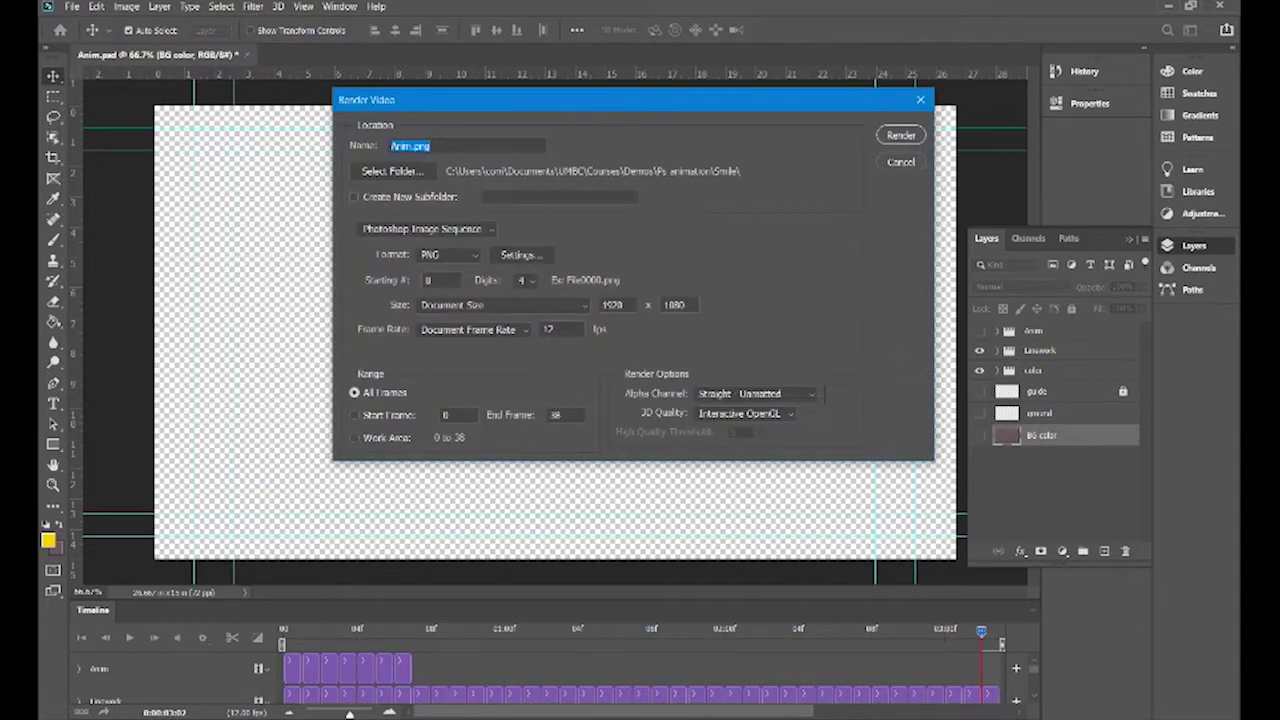
type("smile")
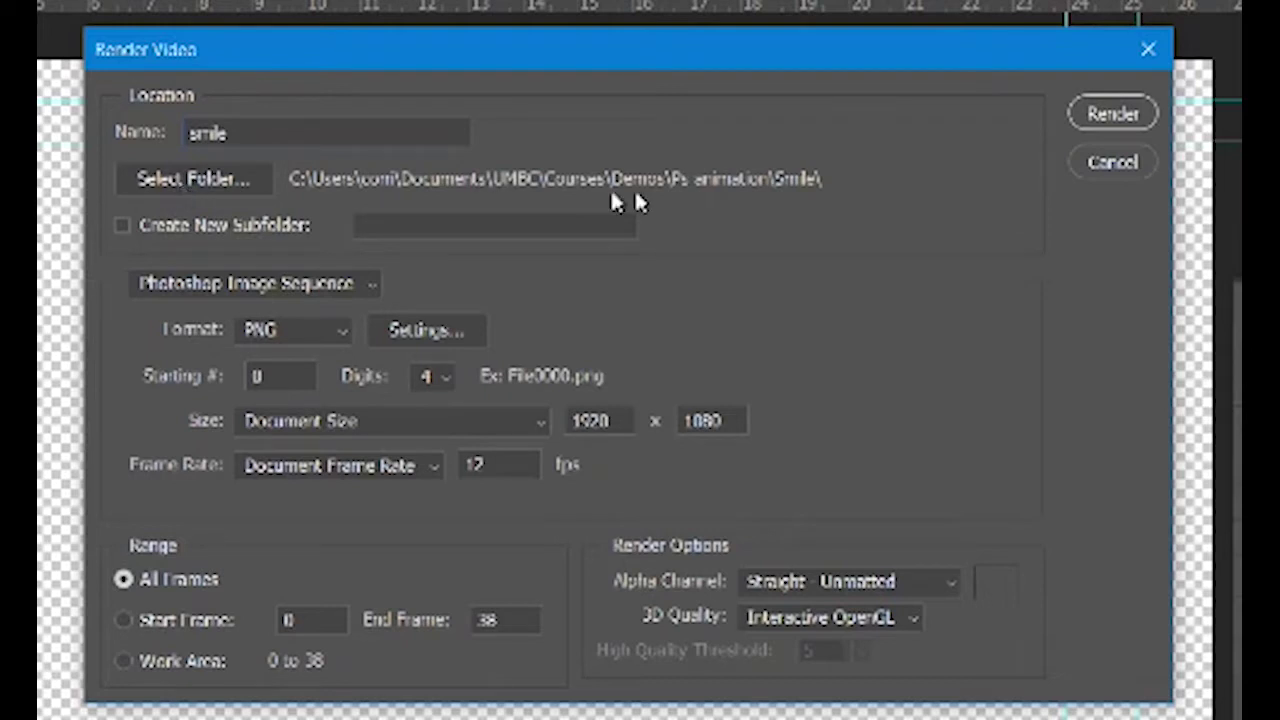
- Try Adobe Media Encoder as the output type, then return to Photoshop Image Sequence
left_click(190, 287)
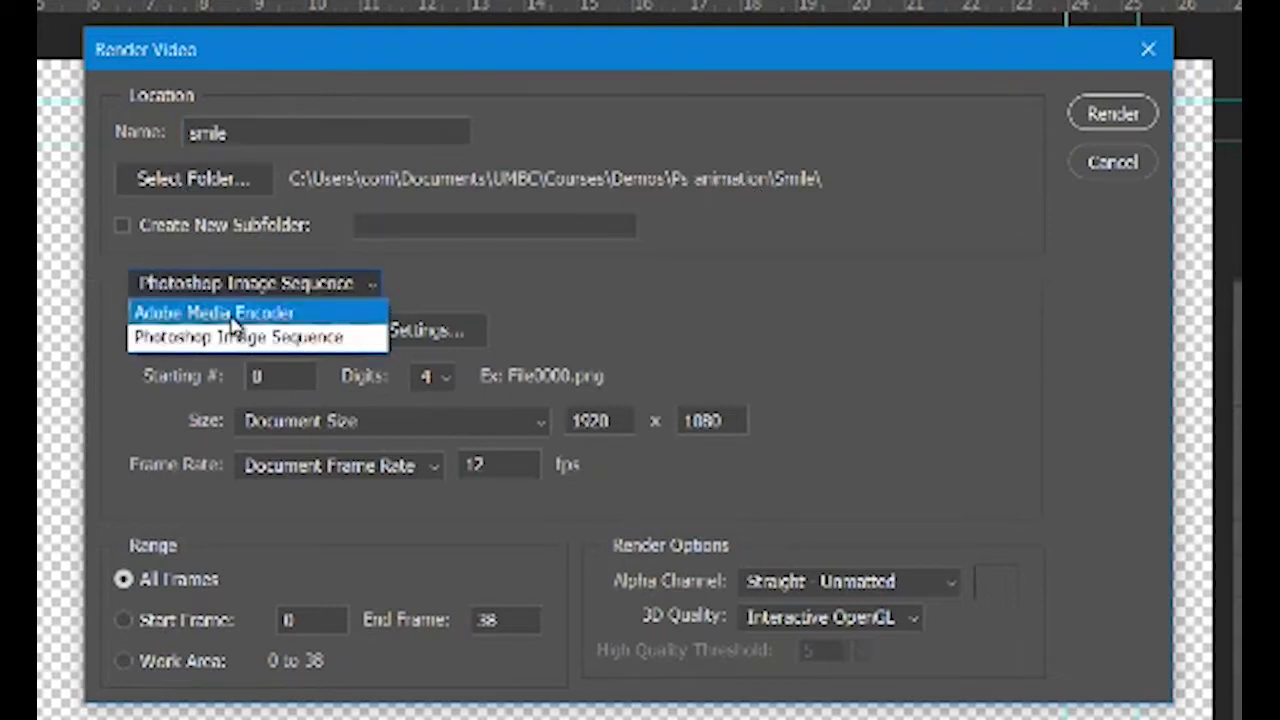
left_click(229, 318)
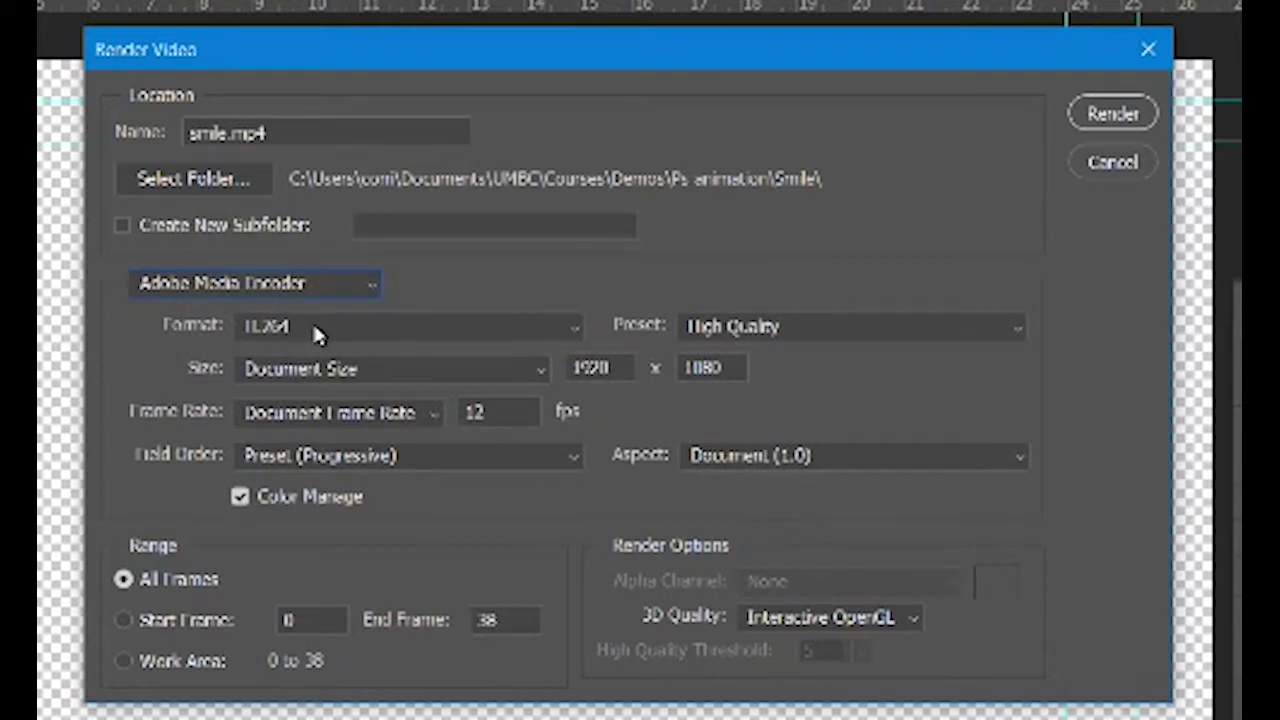
left_click(294, 290)
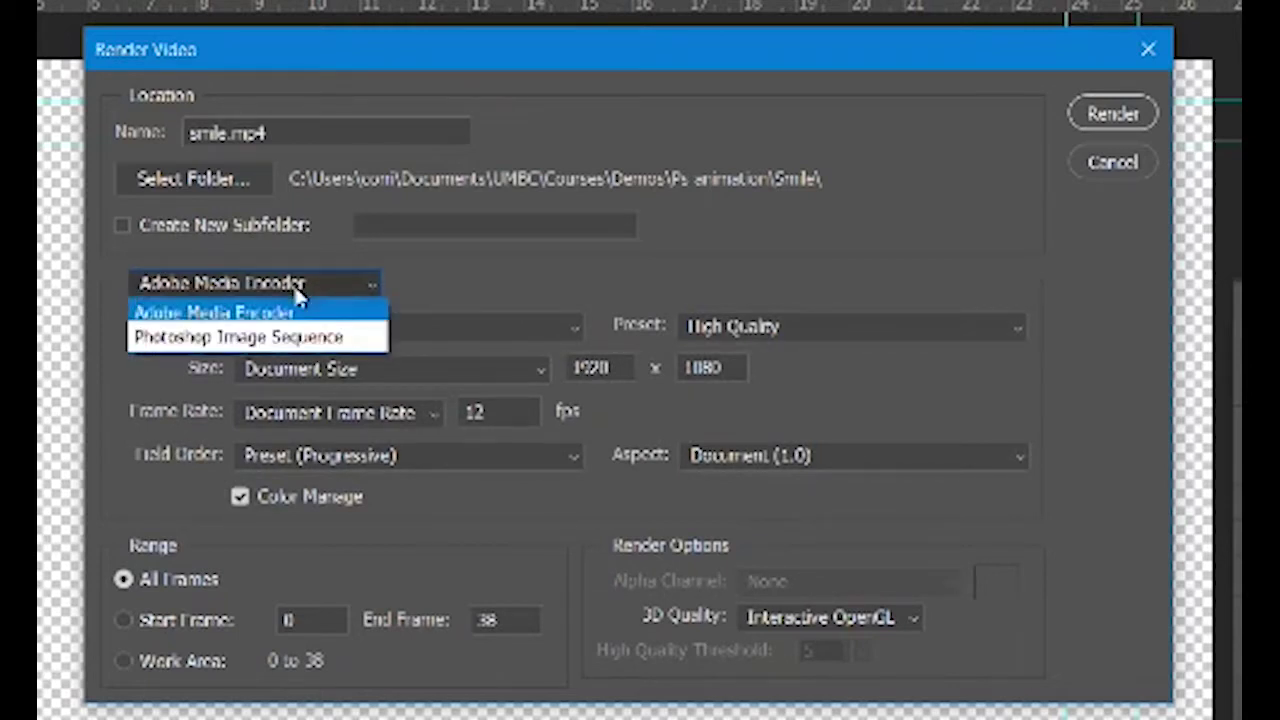
left_click(294, 338)
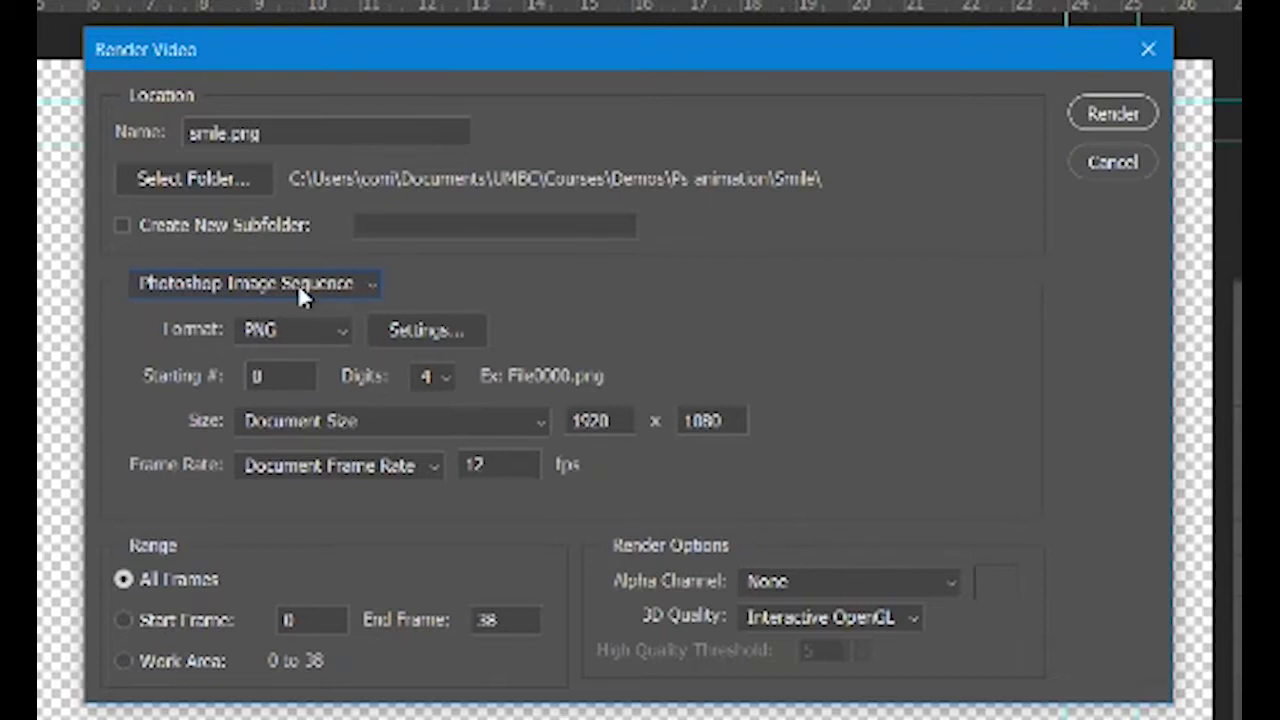
left_click(341, 335)
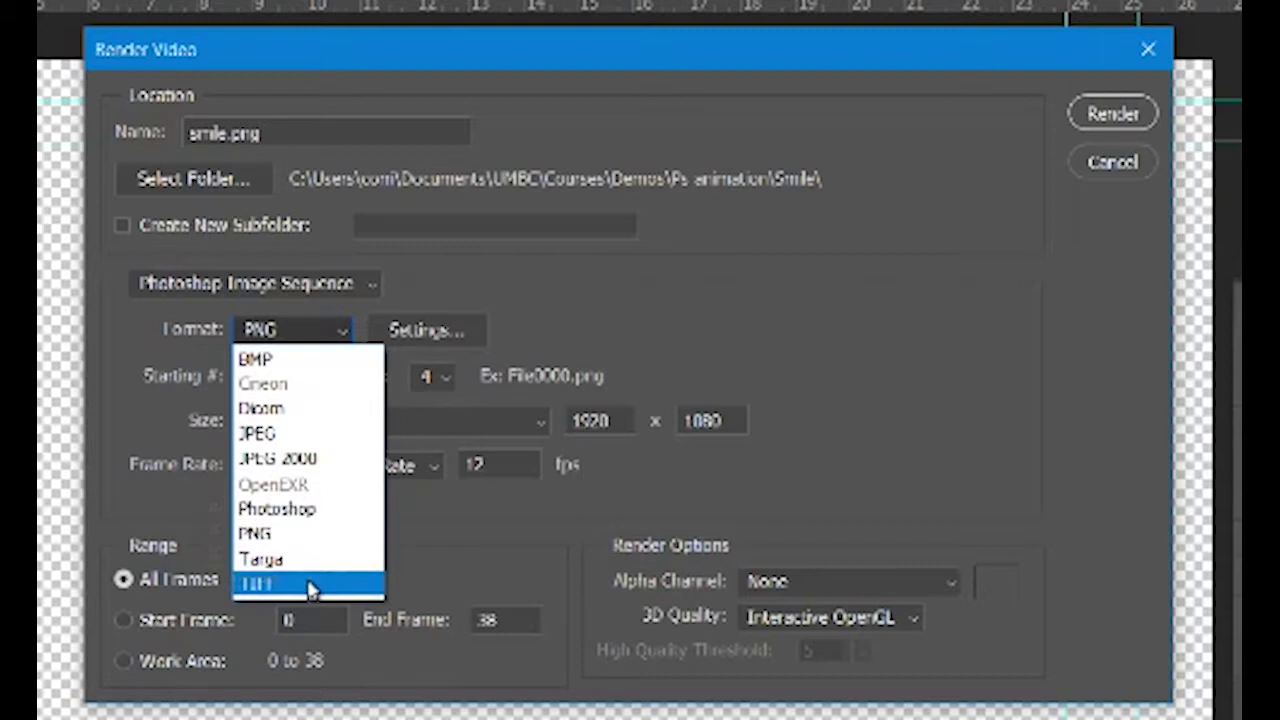
left_click(305, 538)
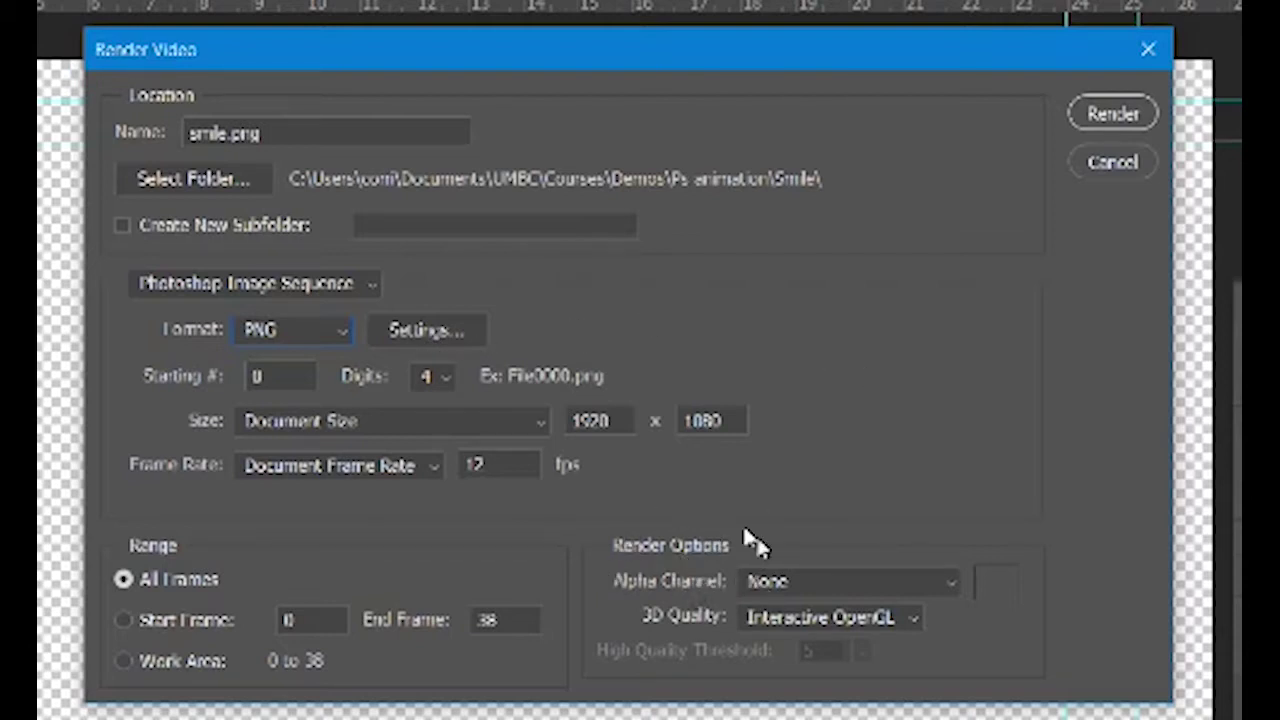
left_click(820, 591)
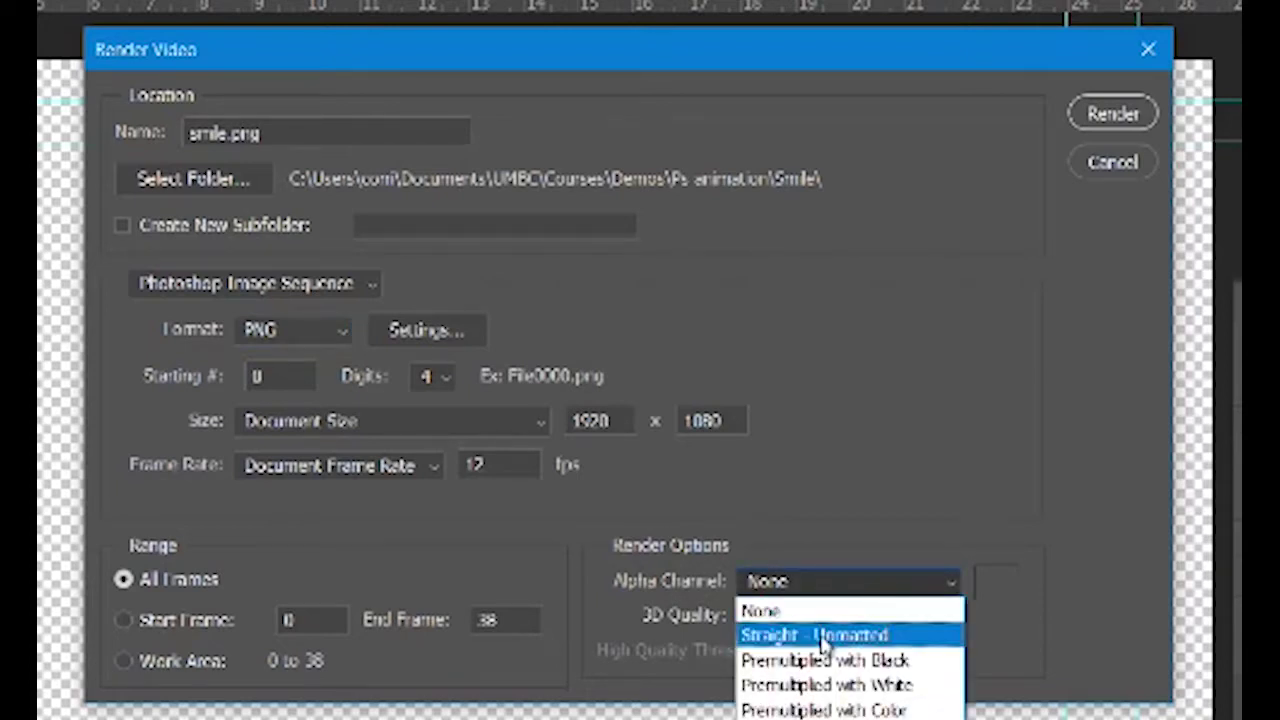
- Set Alpha Channel to Straight - Unmatted and render the smile.png image sequence
left_click(799, 578)
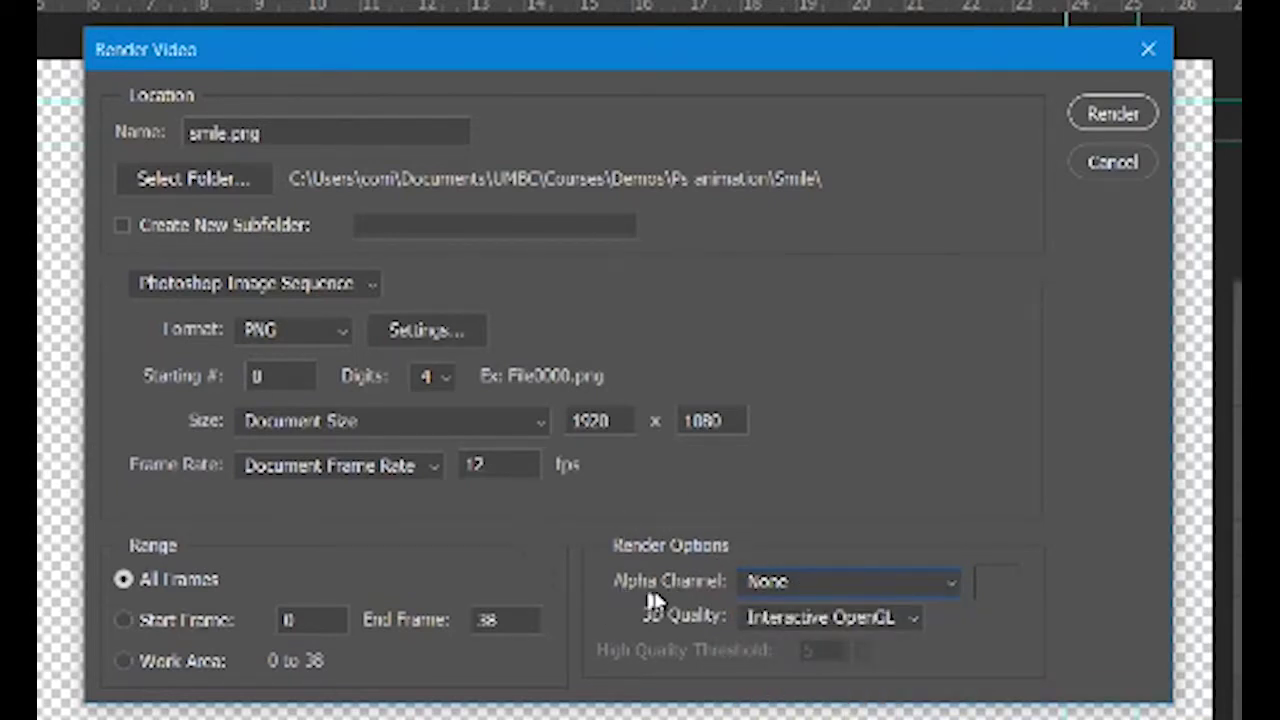
left_click(808, 590)
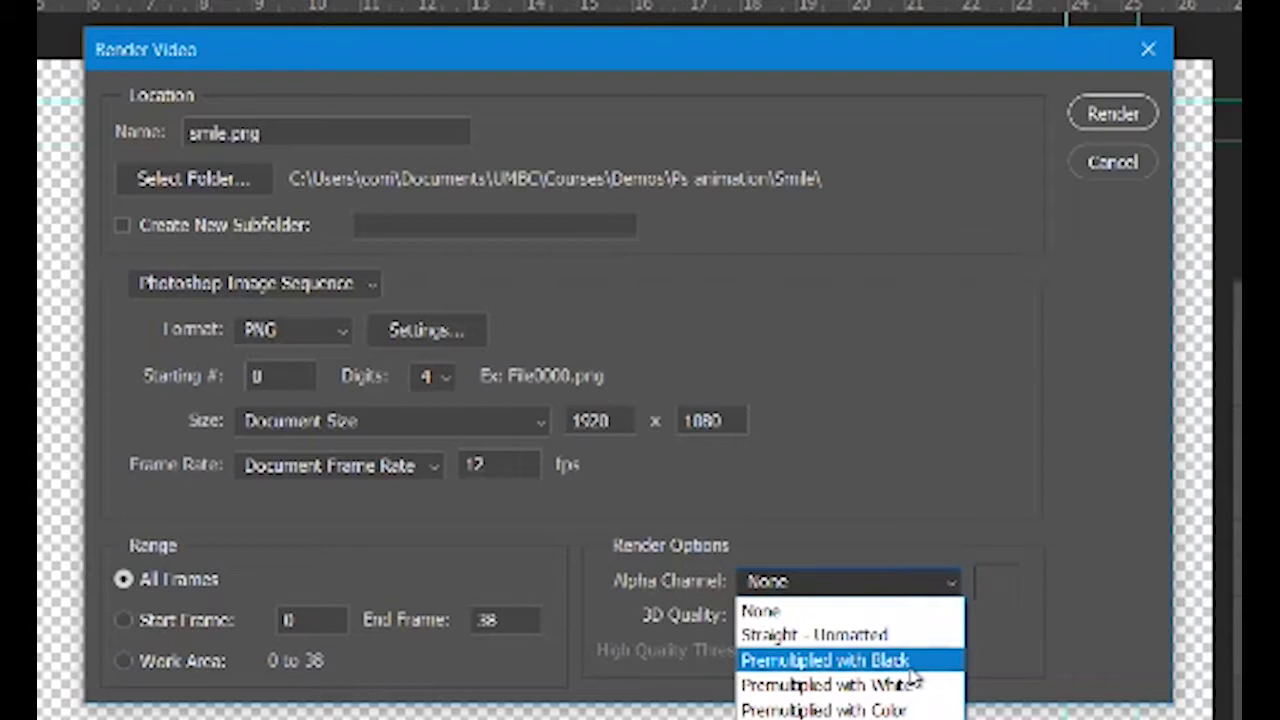
key("Up")
key("Return")
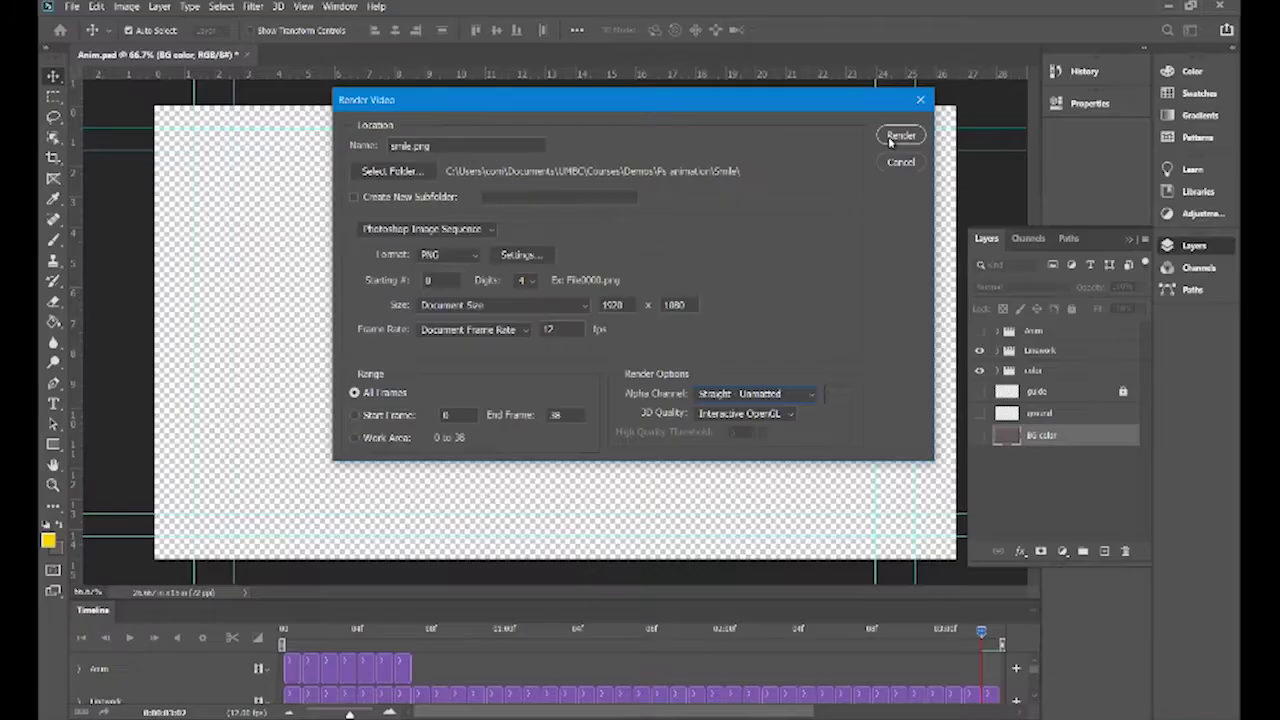
left_click(900, 136)
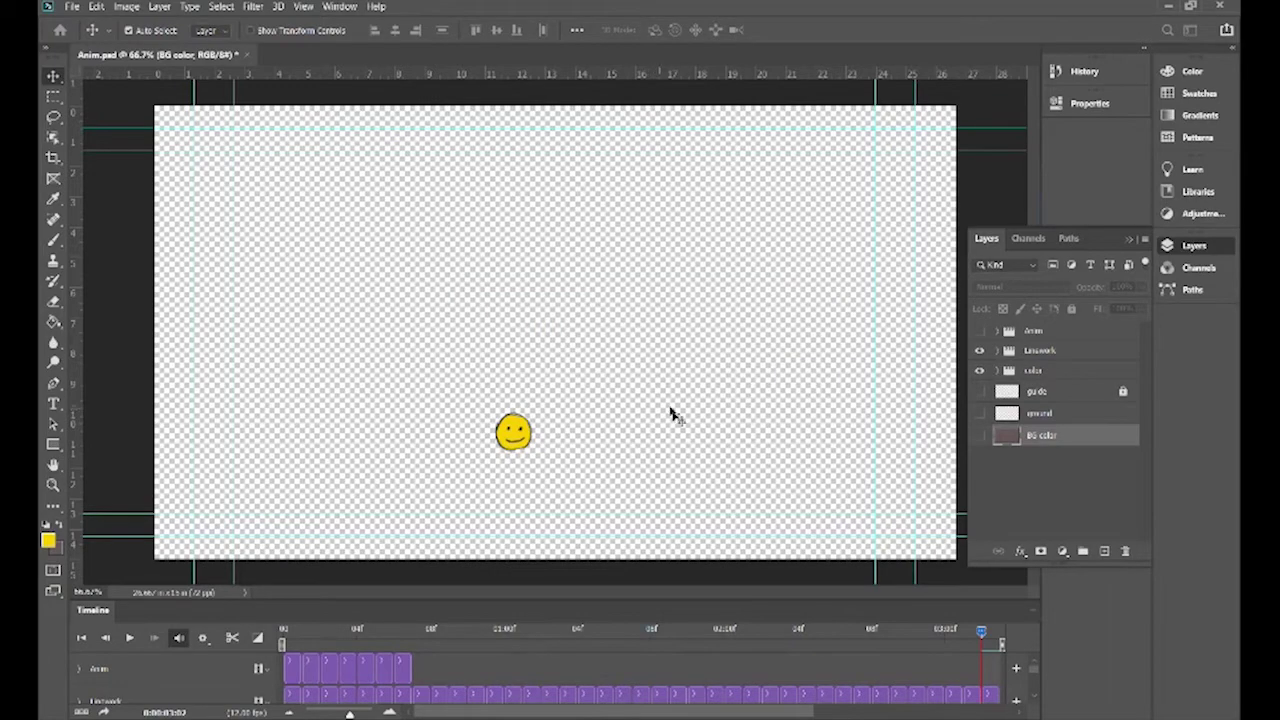
- Switch to Premiere Pro and bring up the File > New submenu
mouse_move(636, 719)
left_click(636, 660)
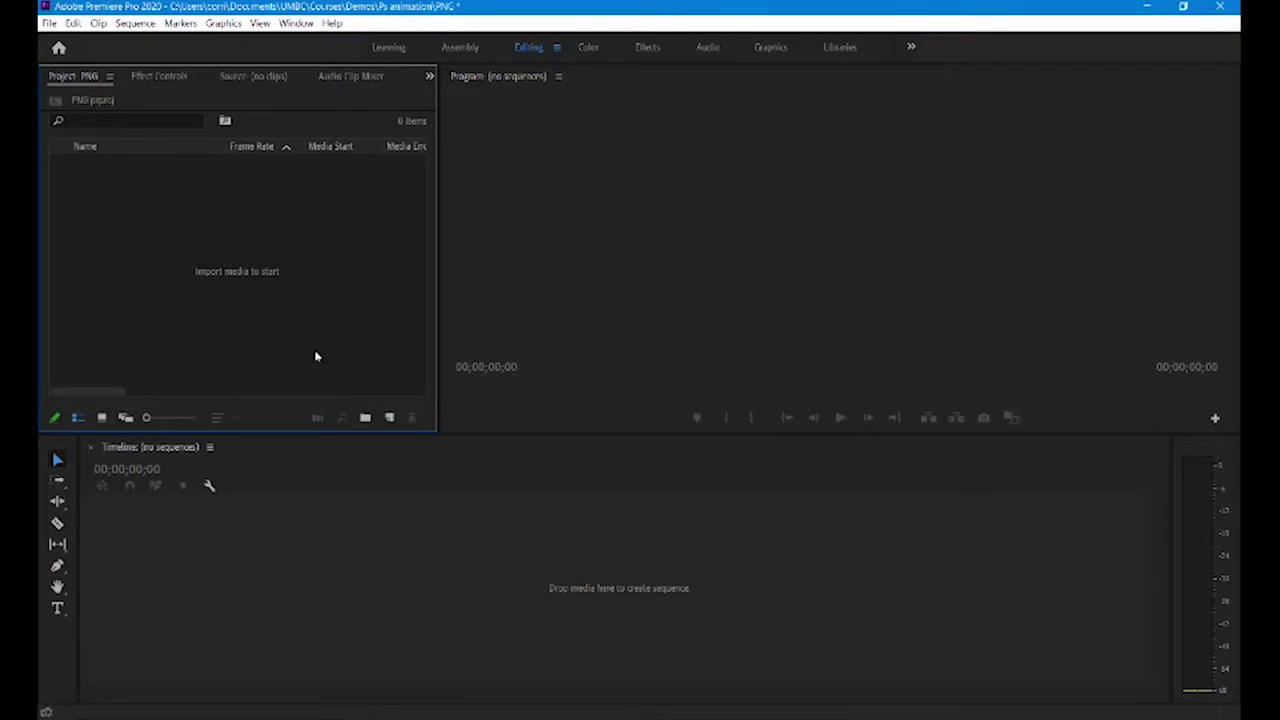
left_click(50, 24)
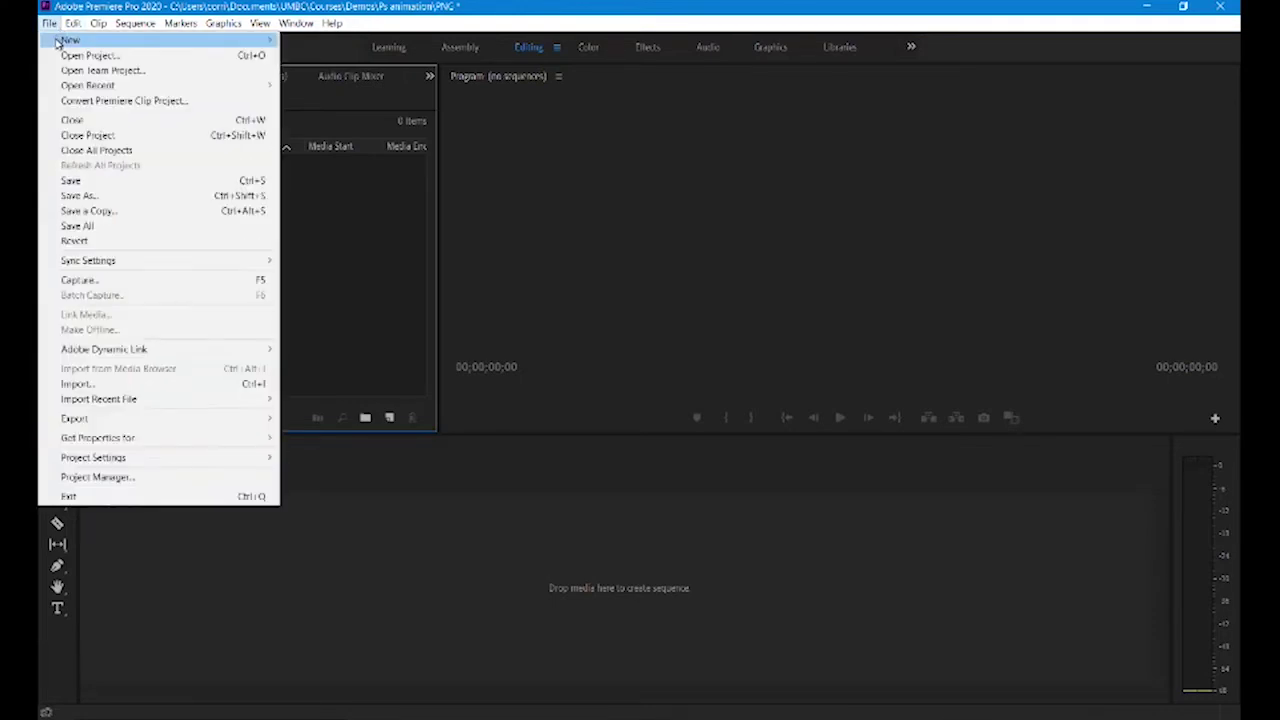
mouse_move(58, 40)
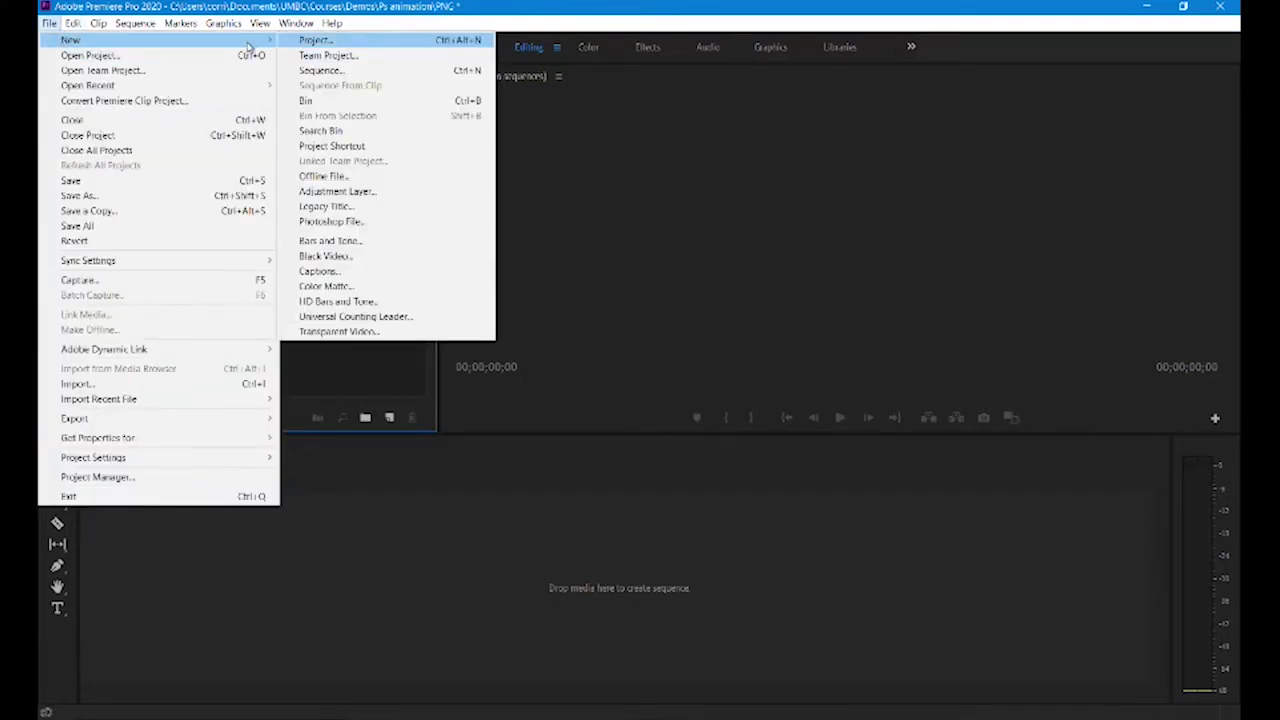
- Start a new sequence with the Digital SLR > 1080p > DSLR 1080p24 preset
left_click(316, 72)
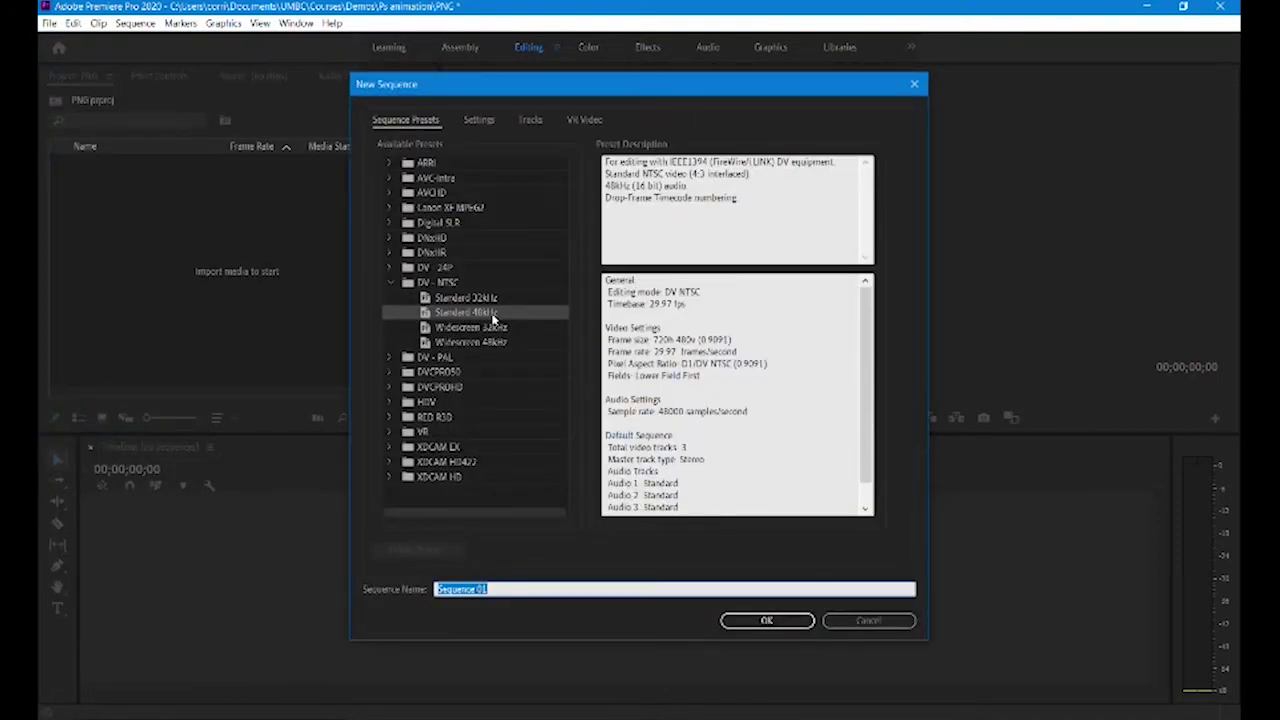
left_click(492, 318)
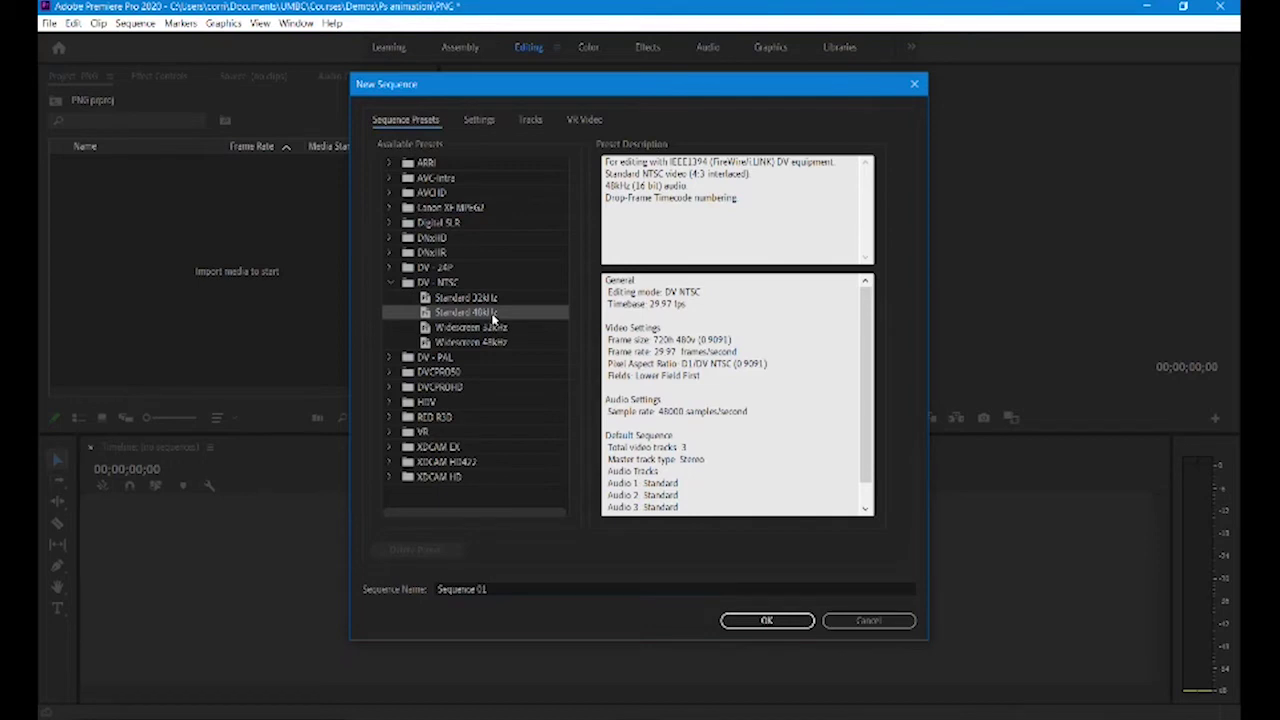
left_click(390, 223)
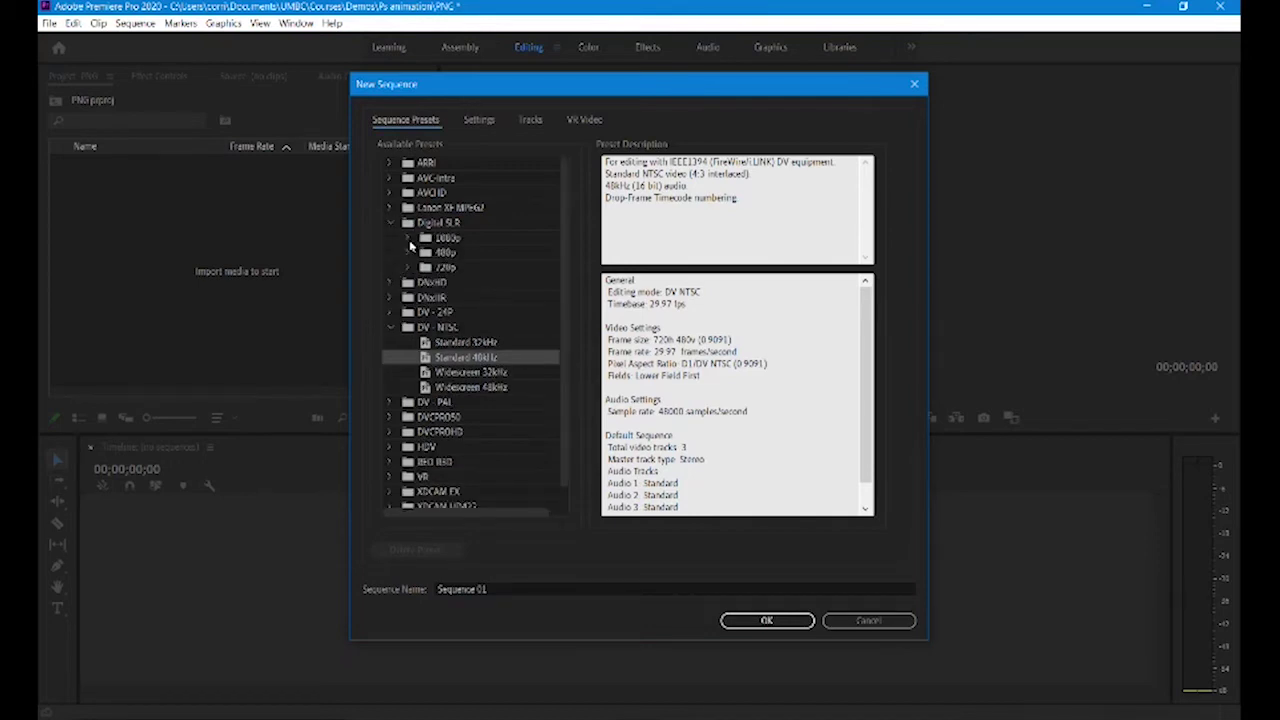
left_click(408, 240)
left_click(477, 256)
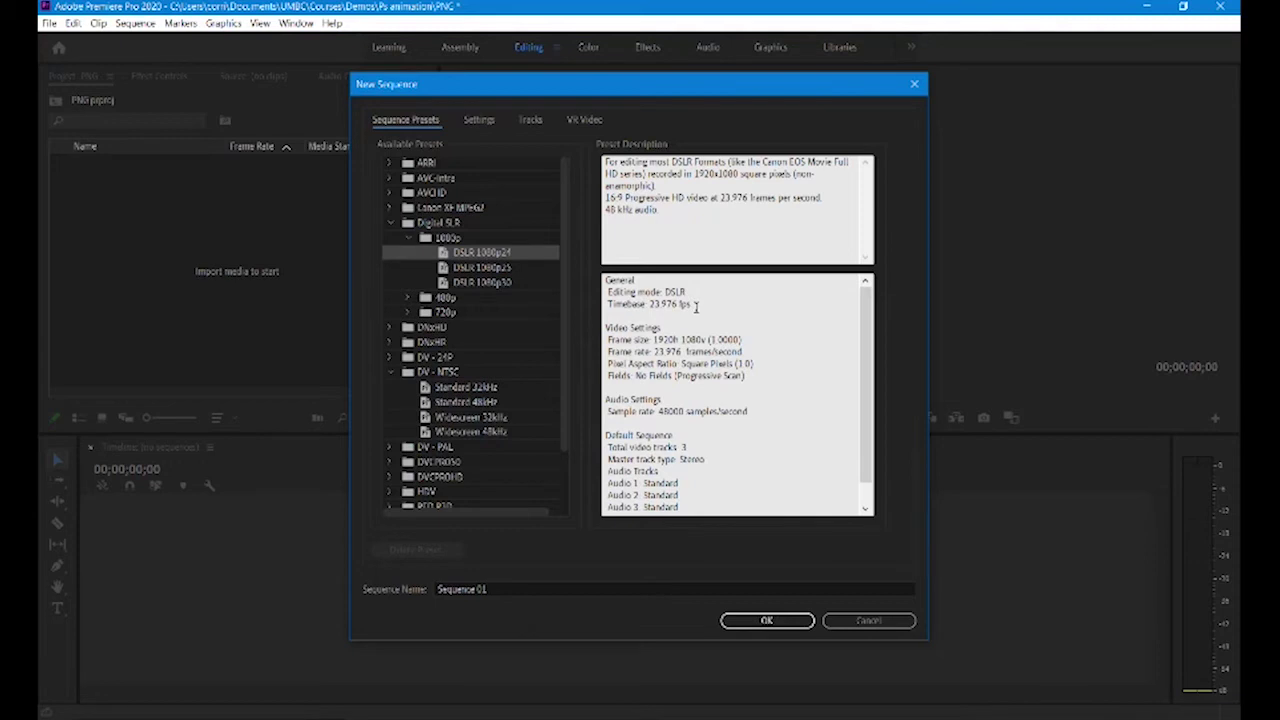
- Set the Timebase to 24.00 frames/second, name the sequence Smile, and create it
left_click(478, 120)
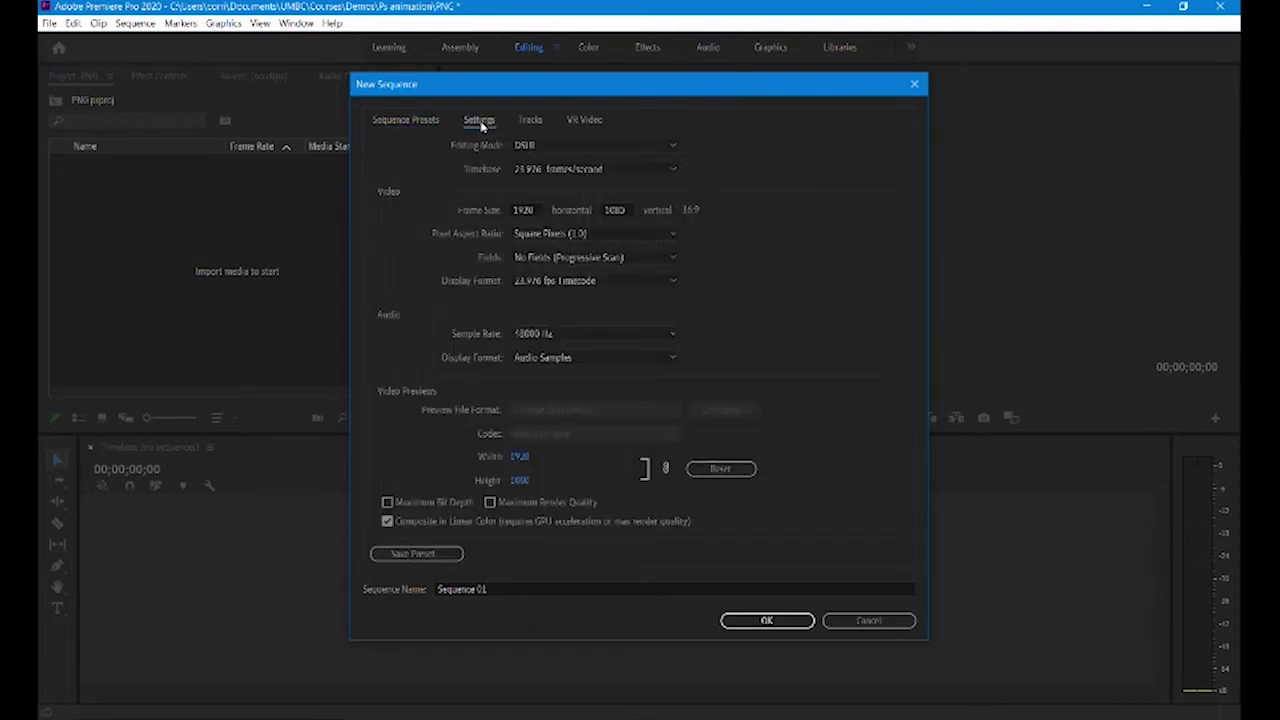
left_click(569, 171)
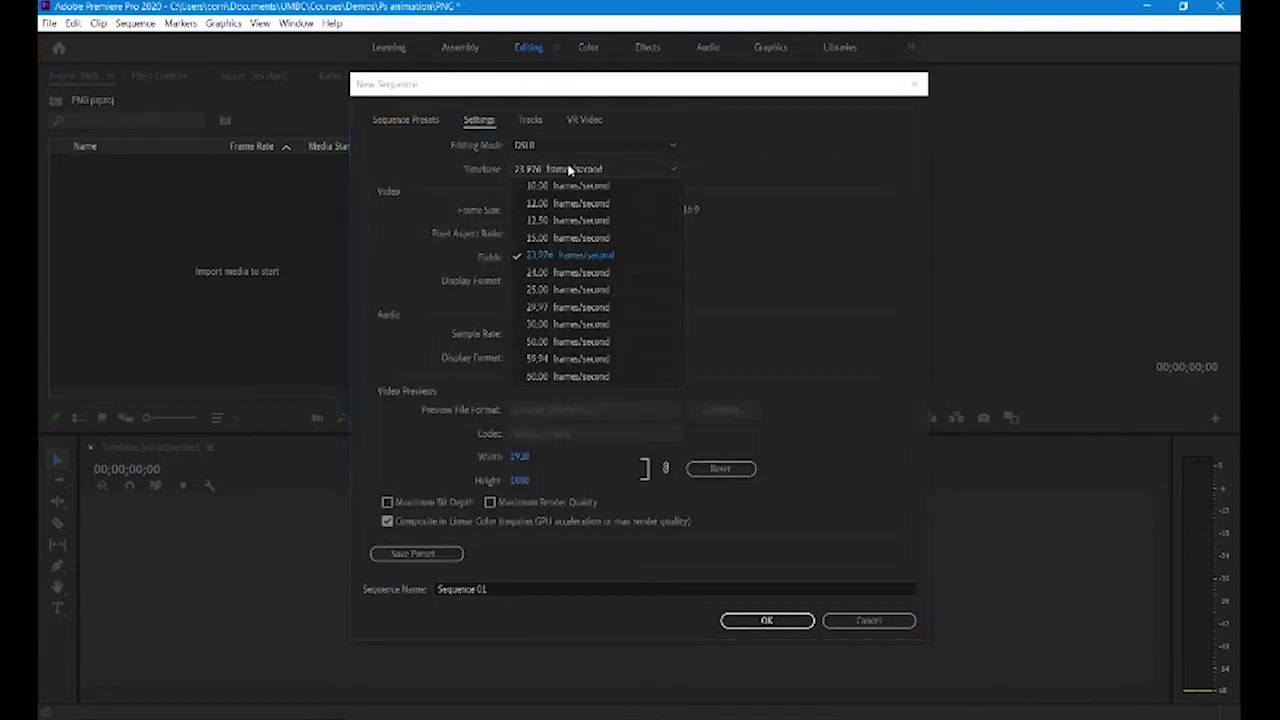
left_click(569, 171)
left_click(569, 169)
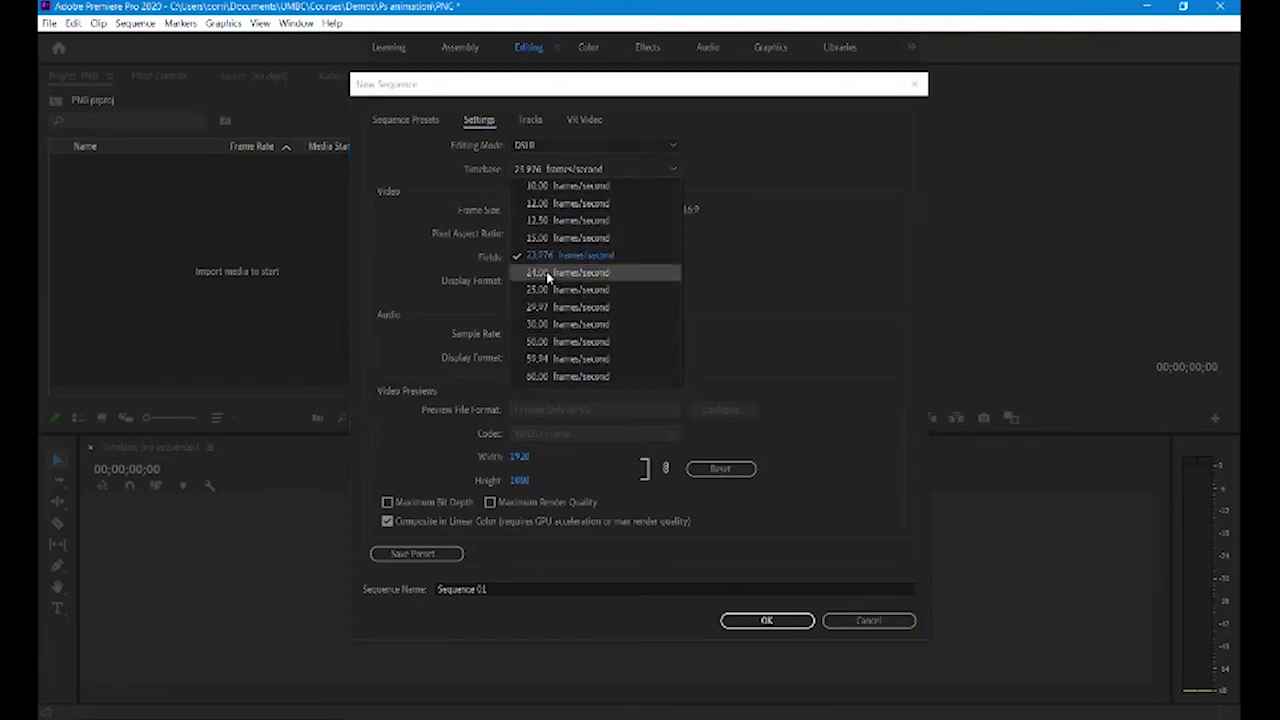
left_click(558, 274)
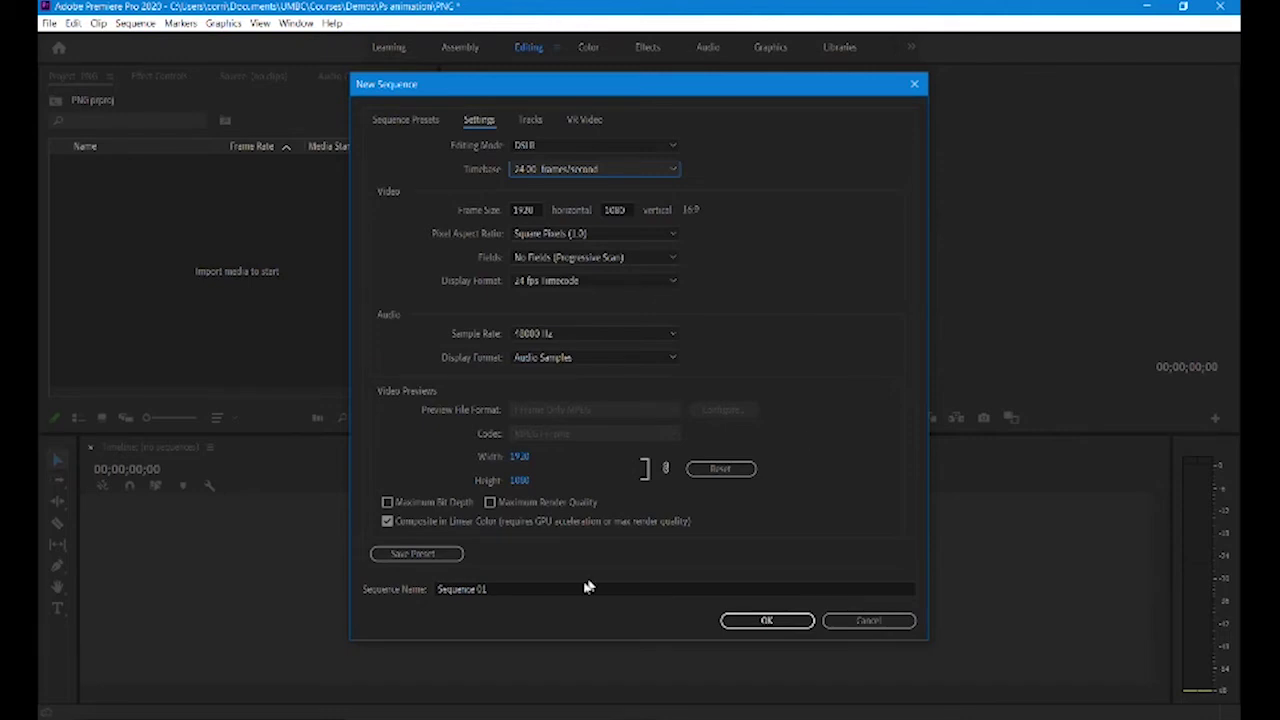
left_click(494, 589)
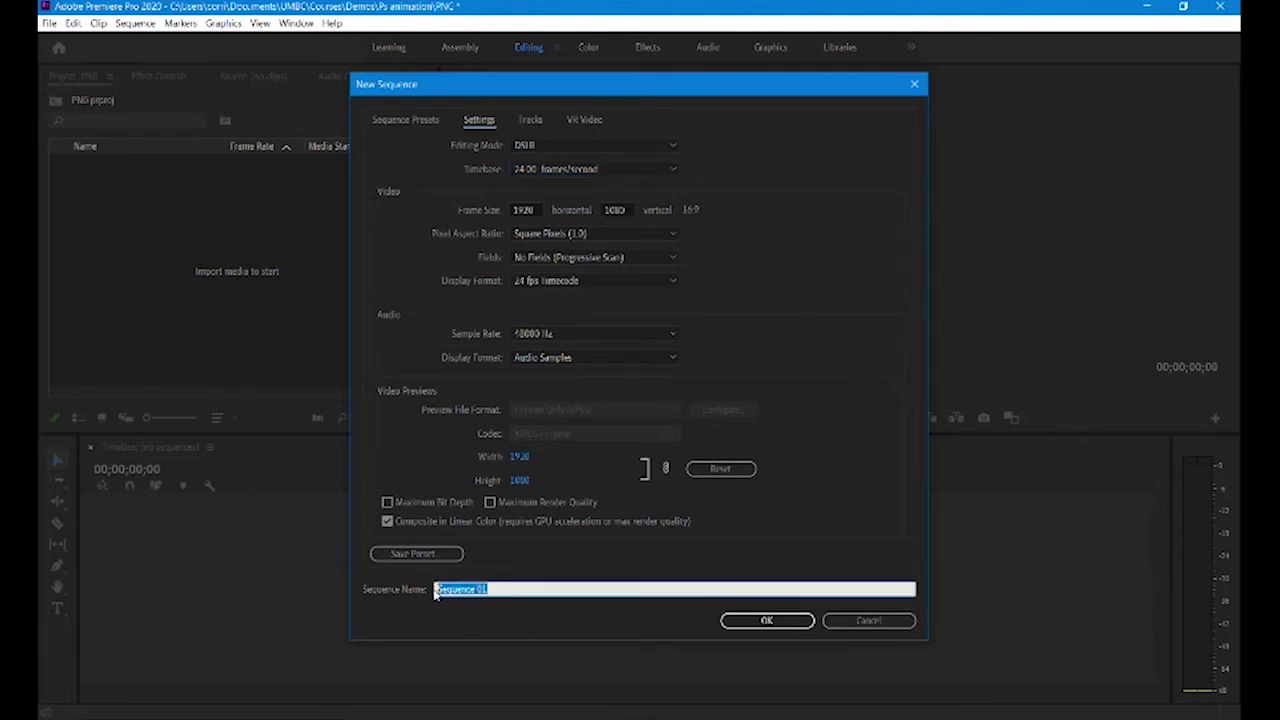
type("Smile")
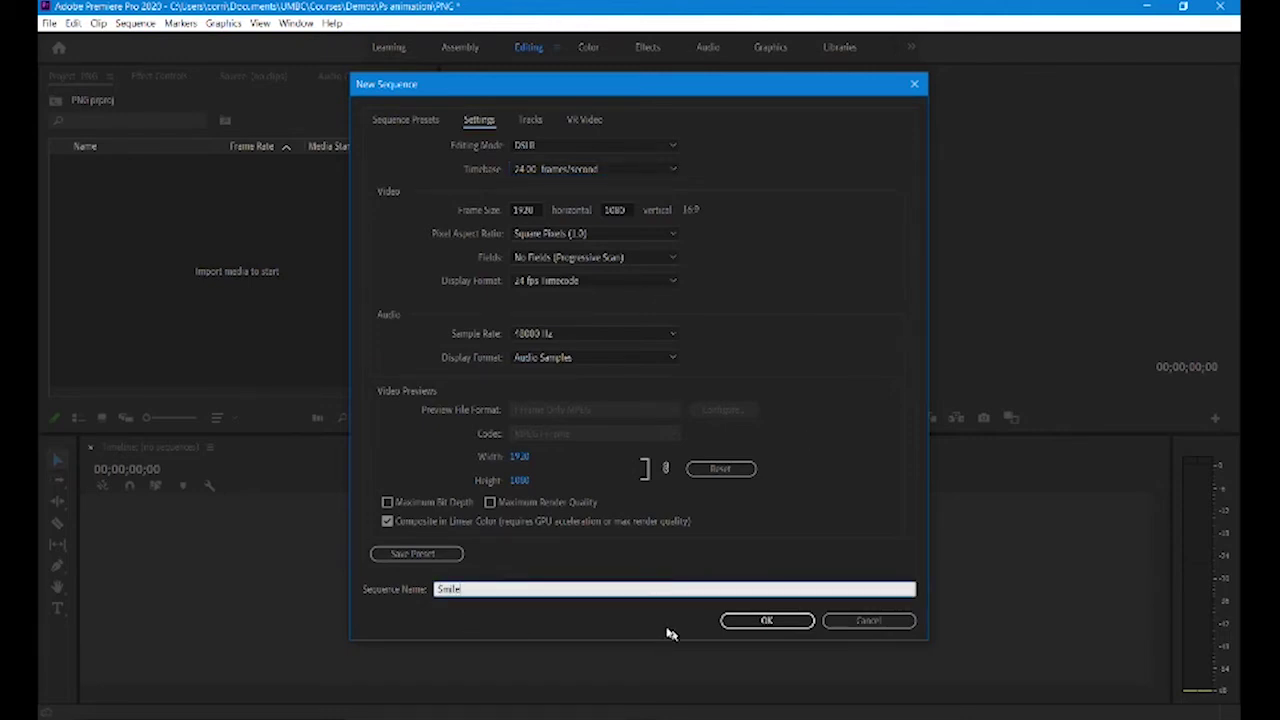
left_click(764, 620)
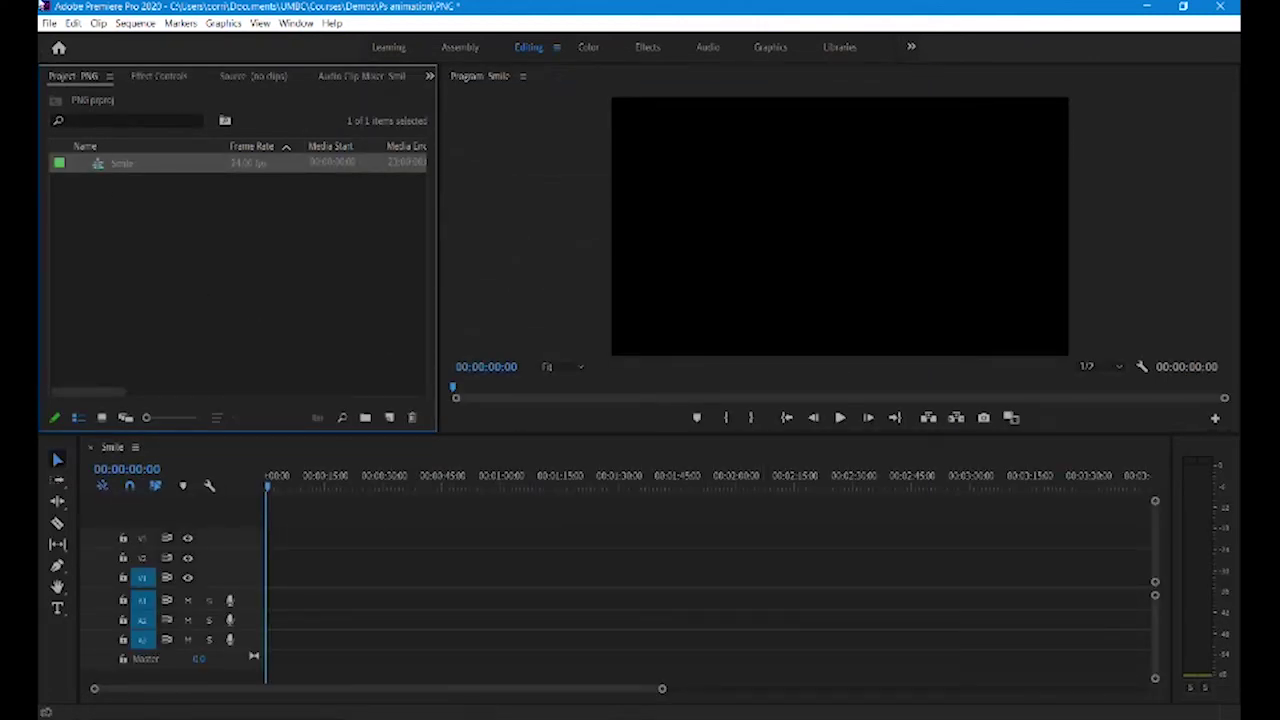
- Import smile0000 from the Smile folder with Image Sequence ticked
left_click(56, 23)
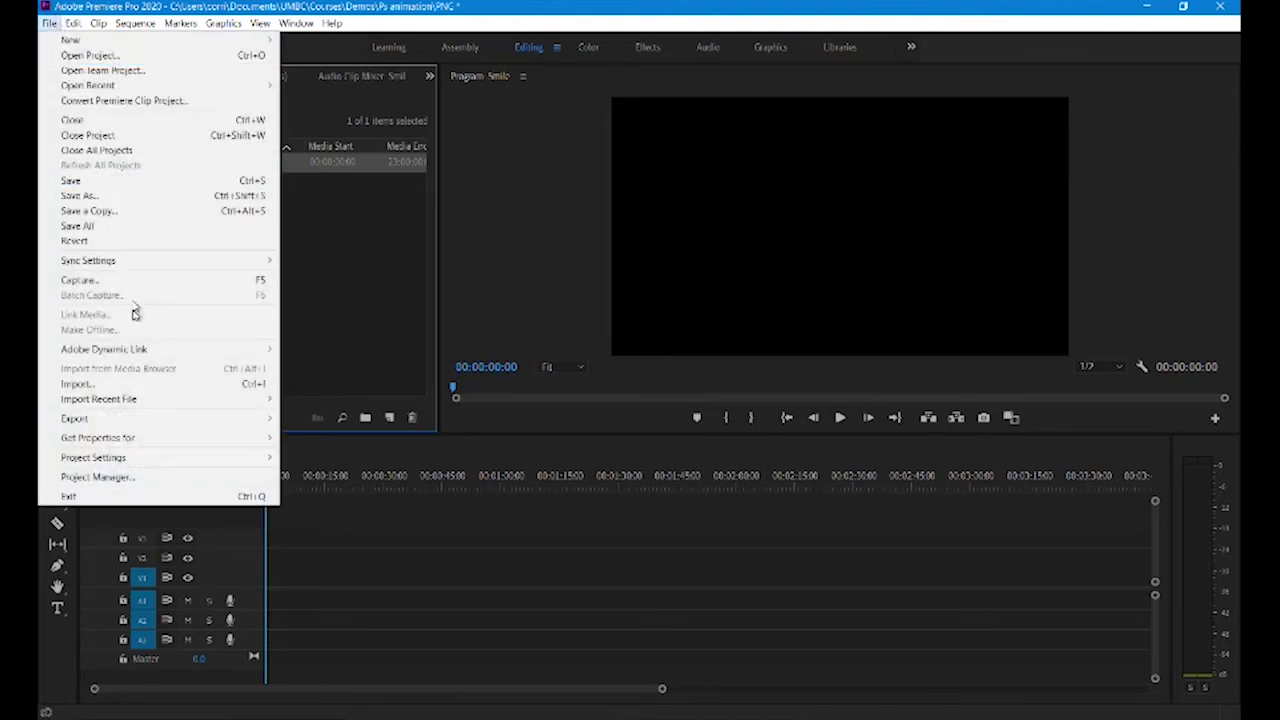
left_click(177, 390)
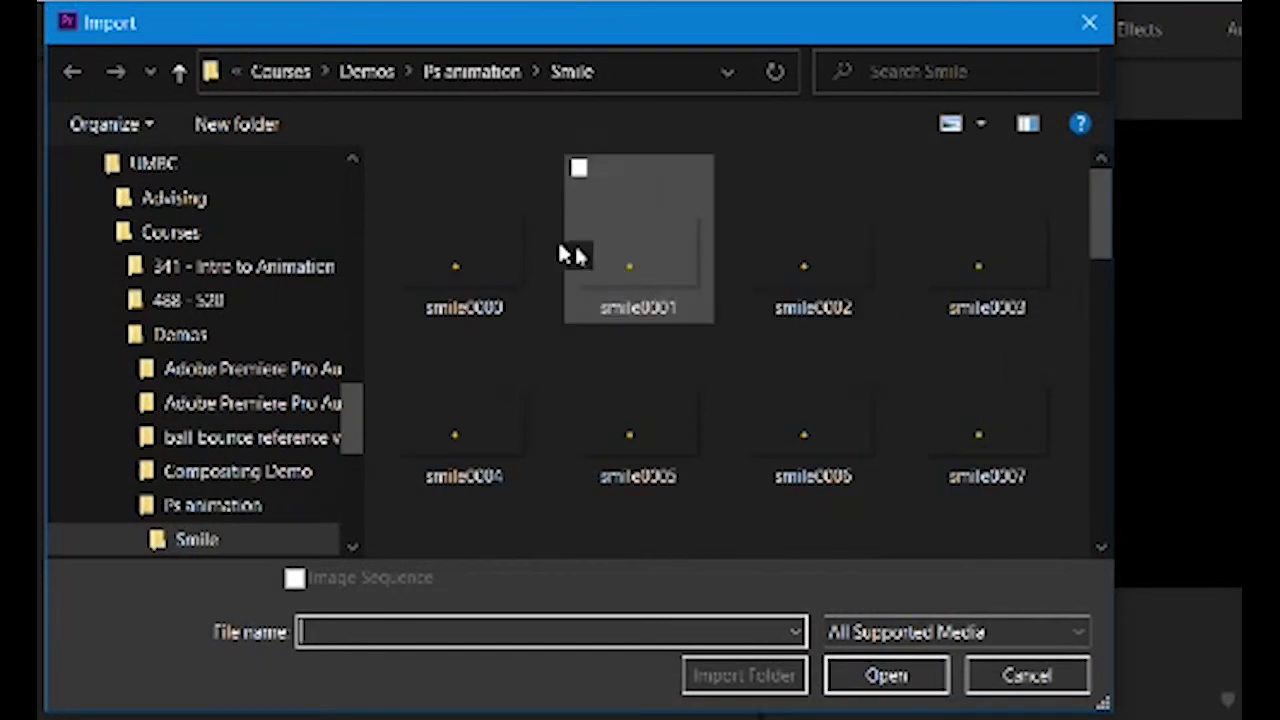
left_click(476, 254)
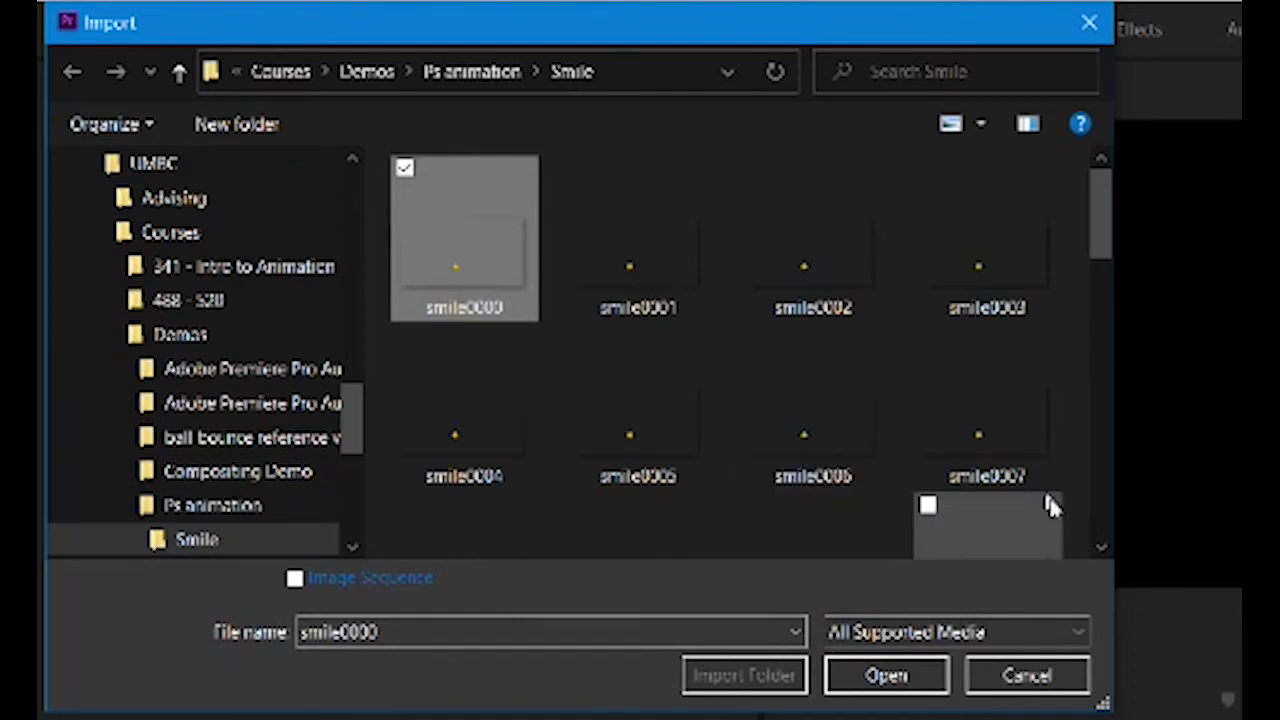
scroll(800, 390, "down", 8)
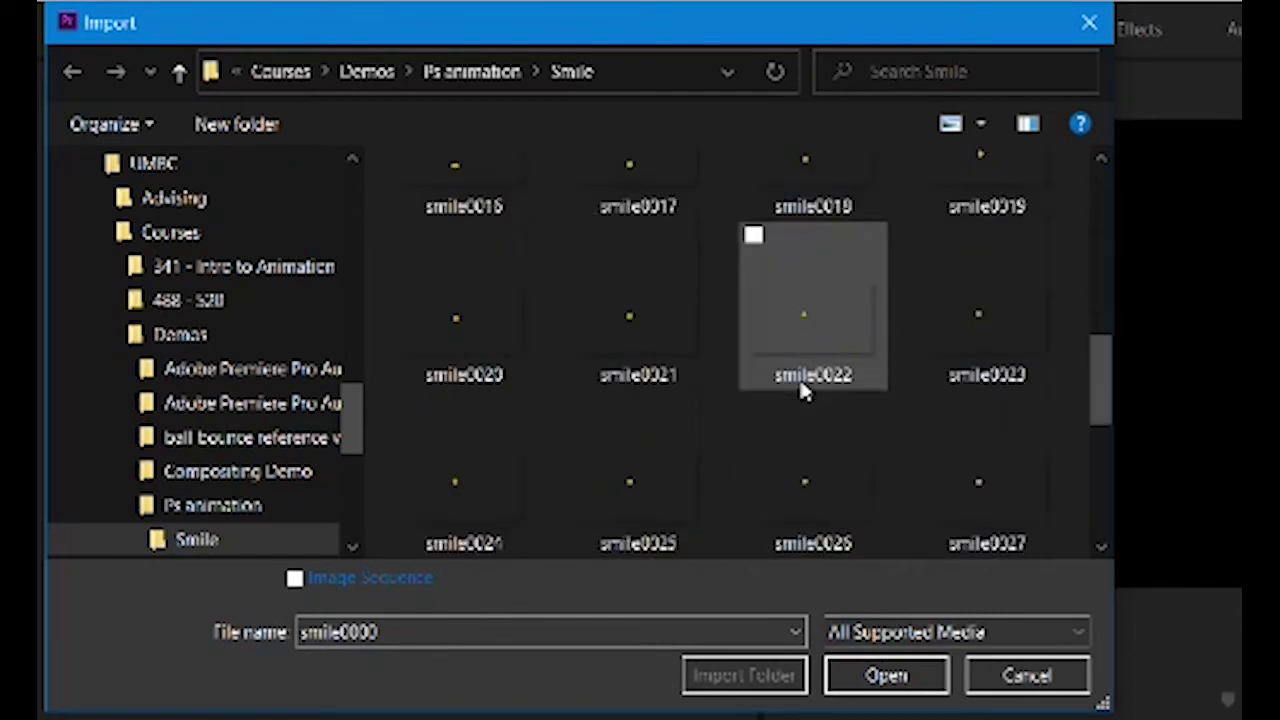
scroll(805, 390, "down", 3)
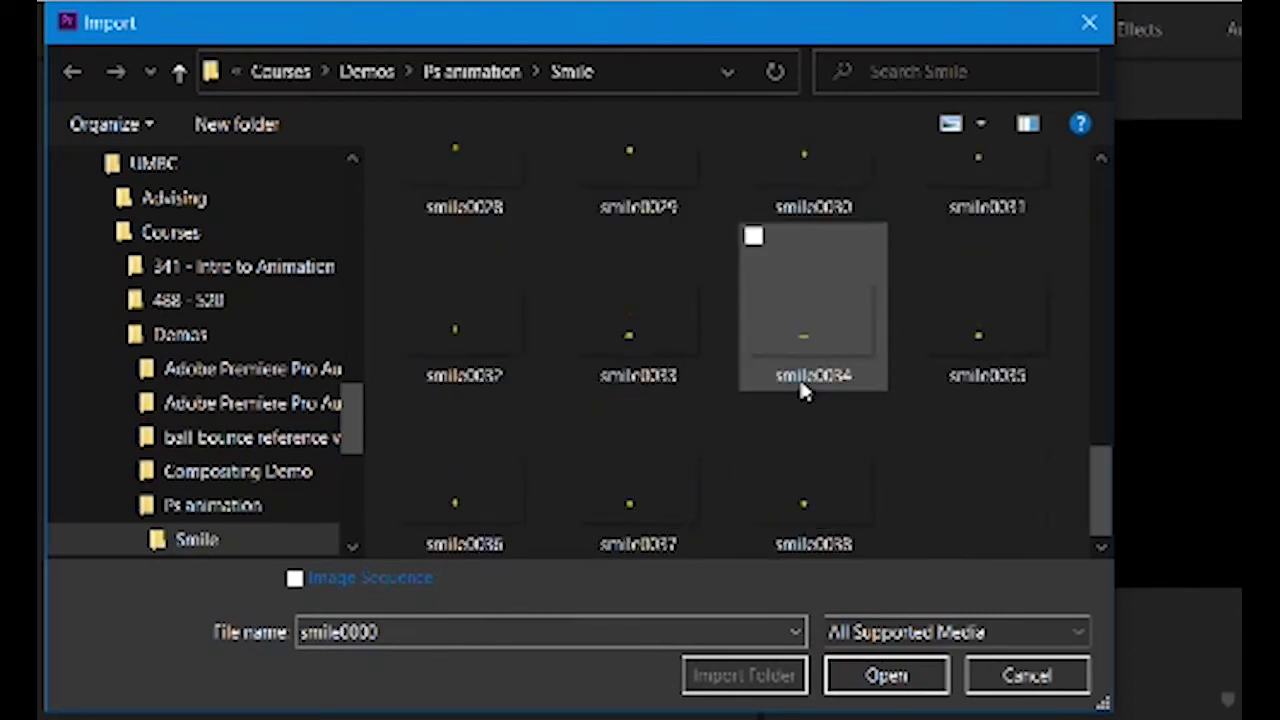
scroll(800, 390, "up", 11)
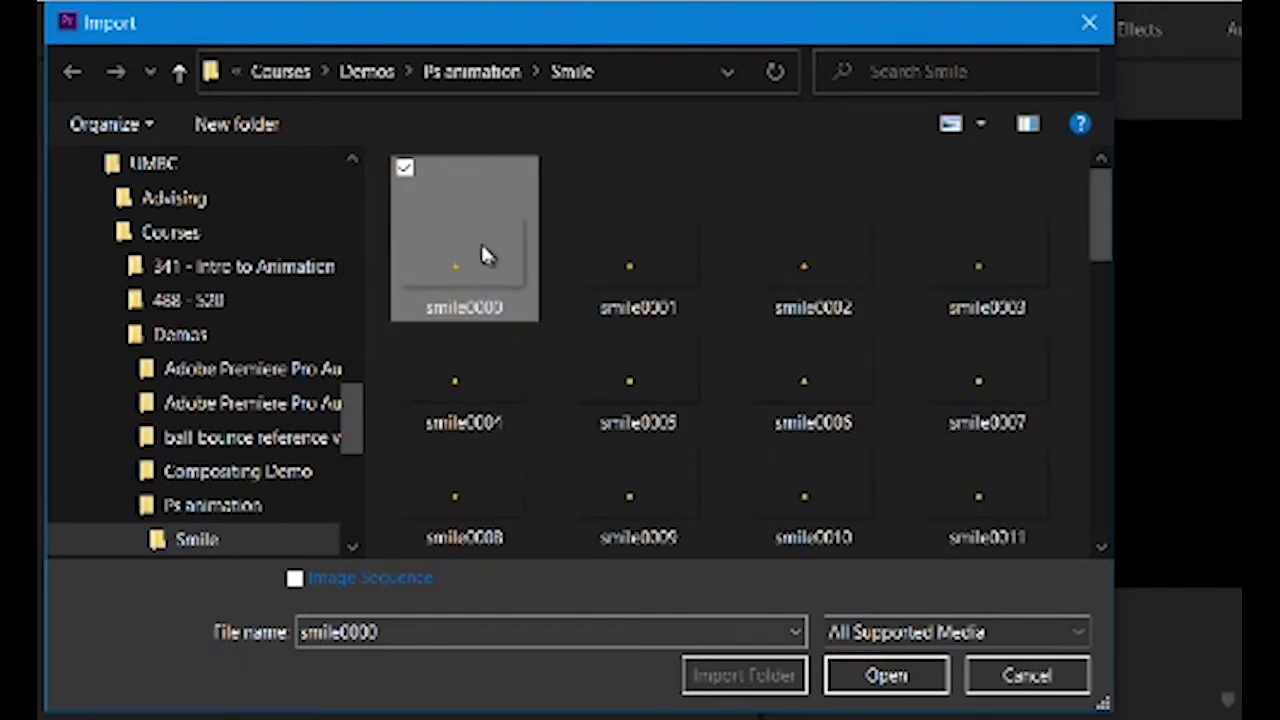
left_click(295, 579)
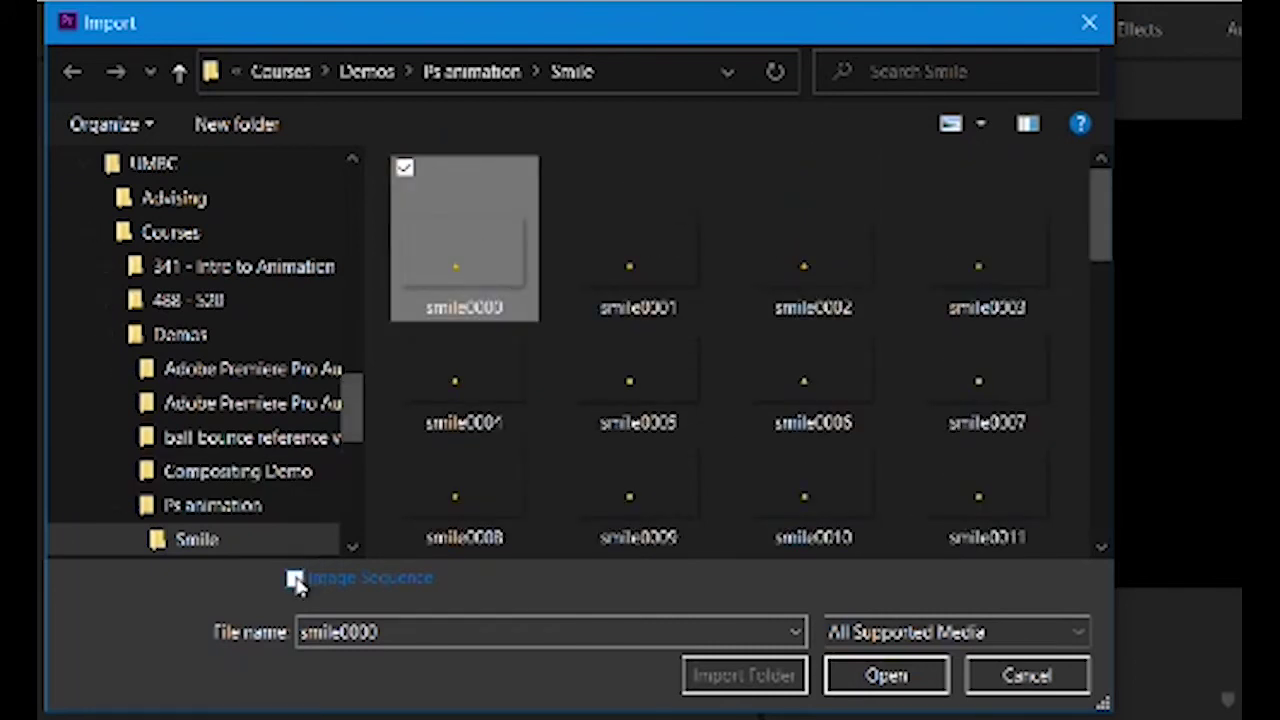
left_click(295, 579)
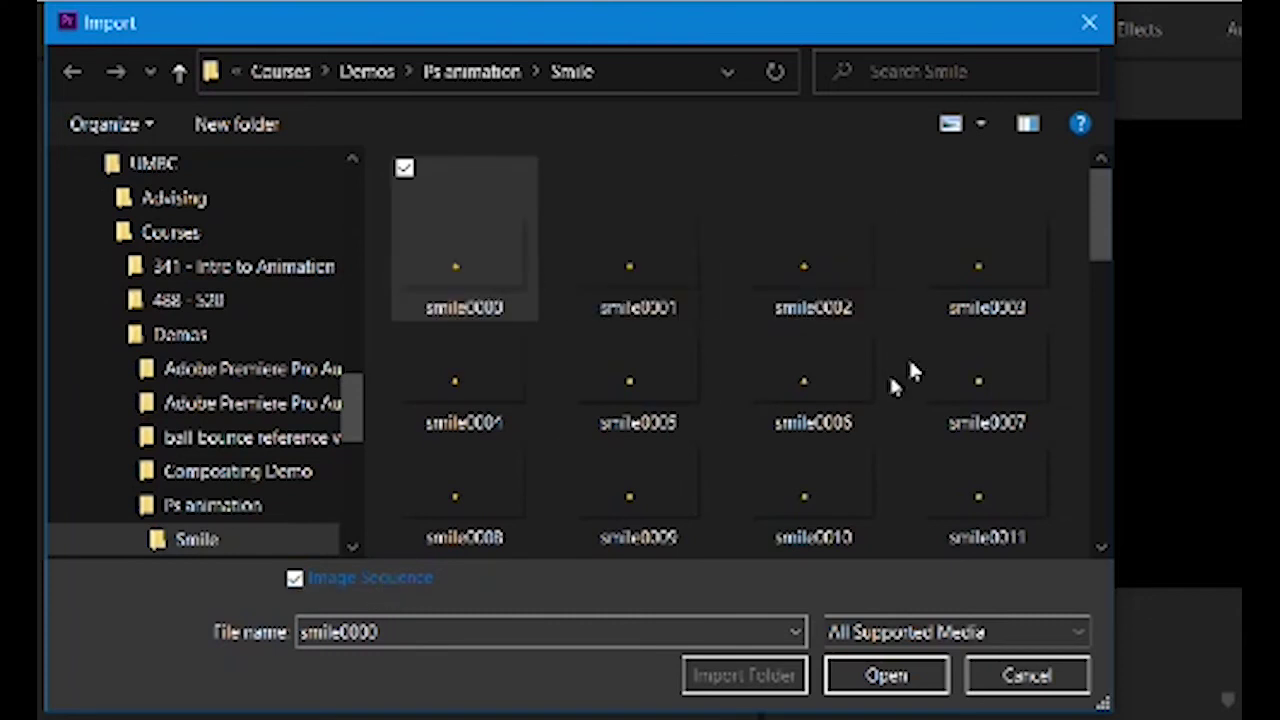
left_click(878, 680)
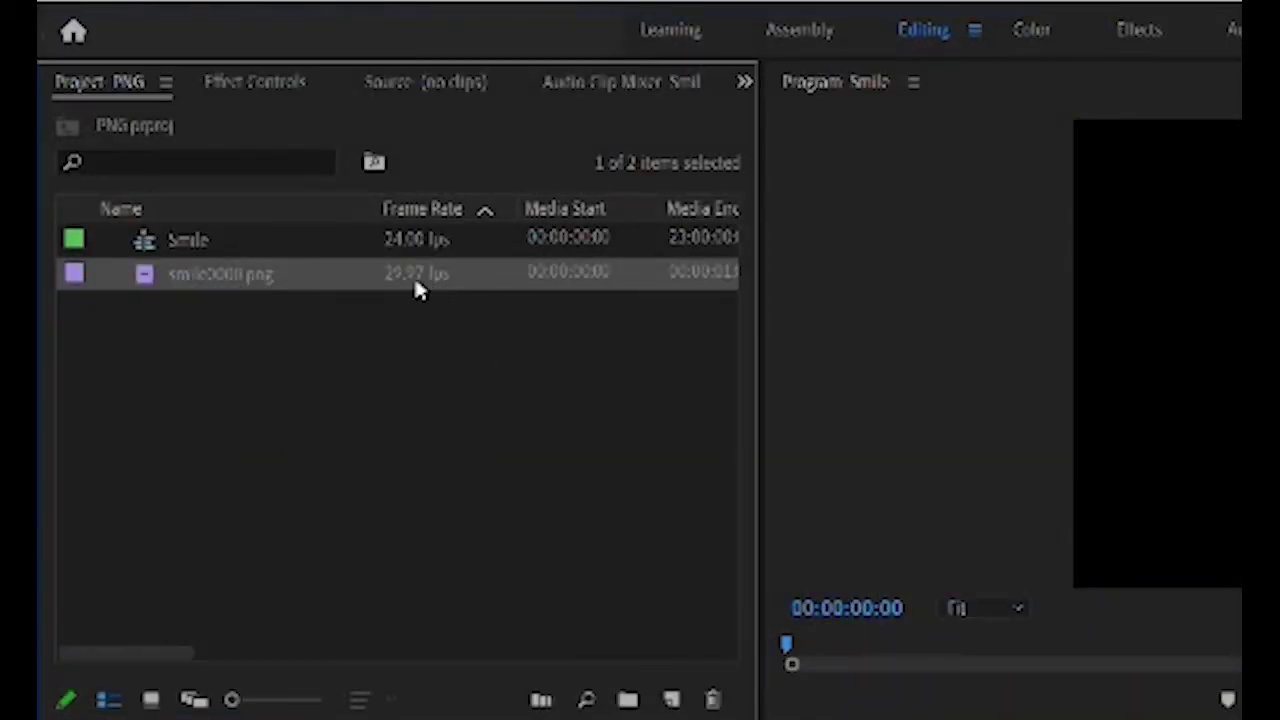
- Interpret the smile0000.png clip to assume a frame rate of 12 fps
mouse_move(418, 287)
mouse_move(246, 282)
right_click(243, 272)
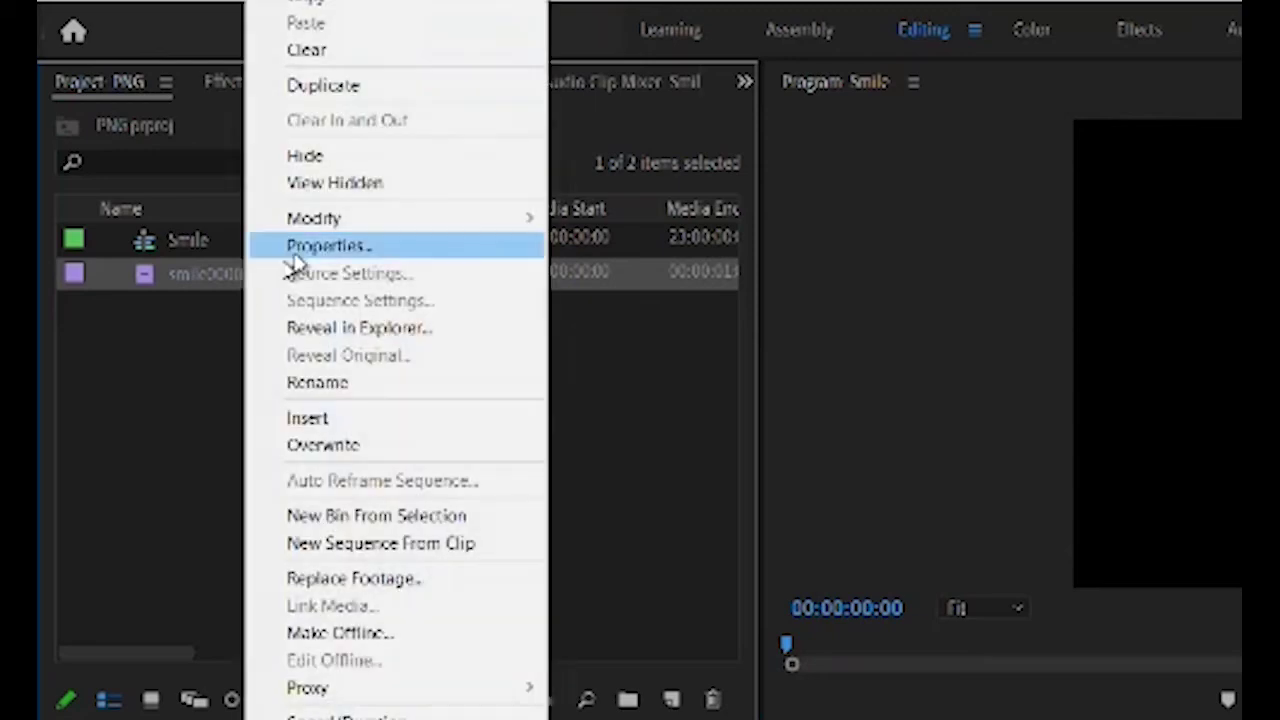
mouse_move(334, 232)
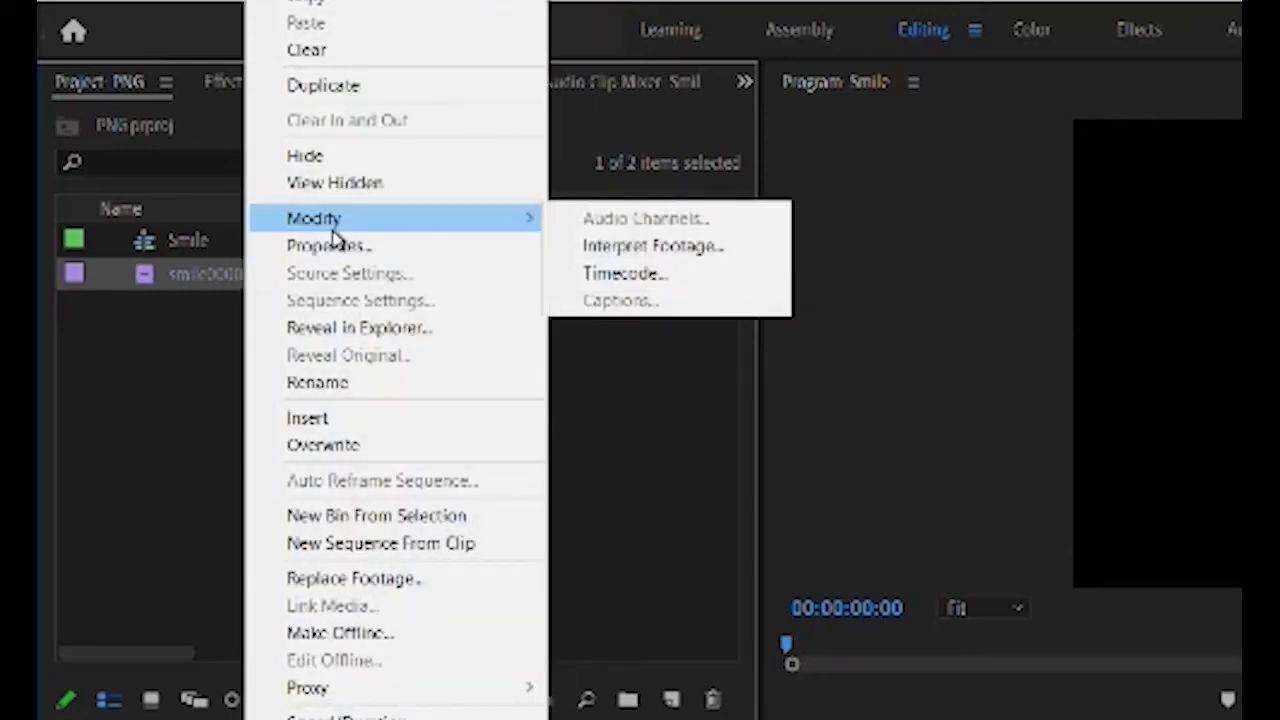
left_click(636, 248)
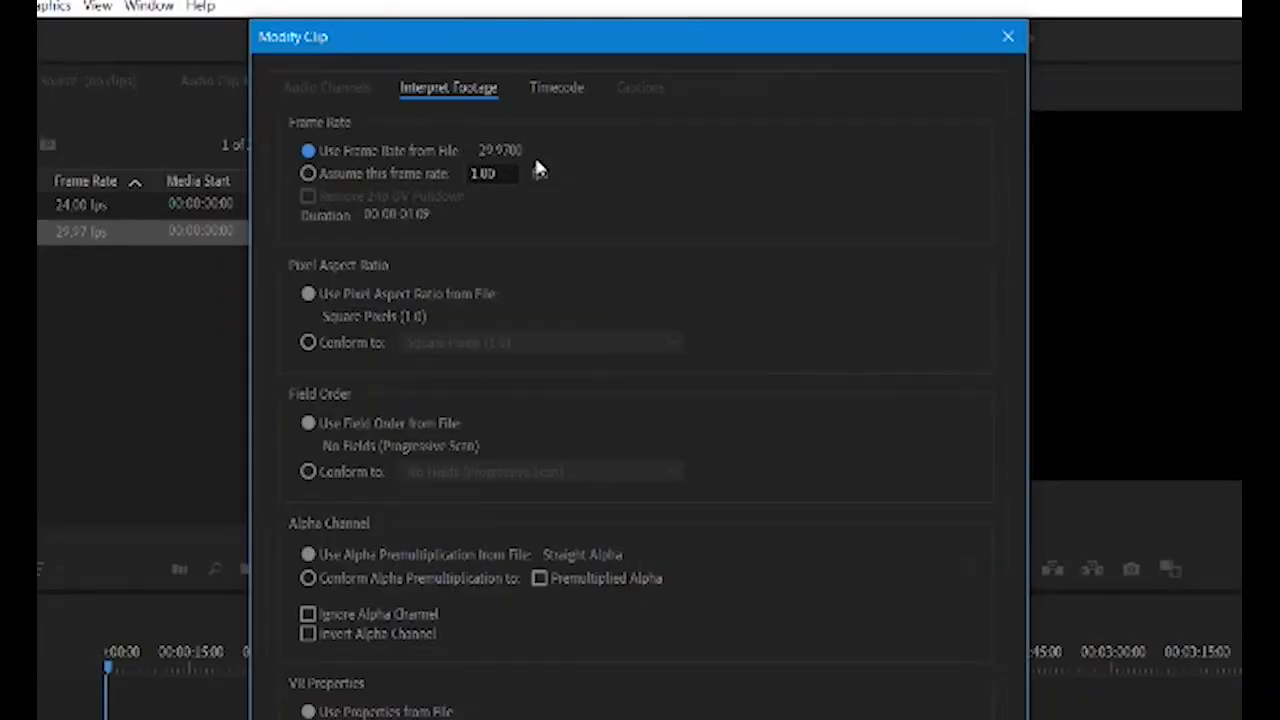
left_click(308, 173)
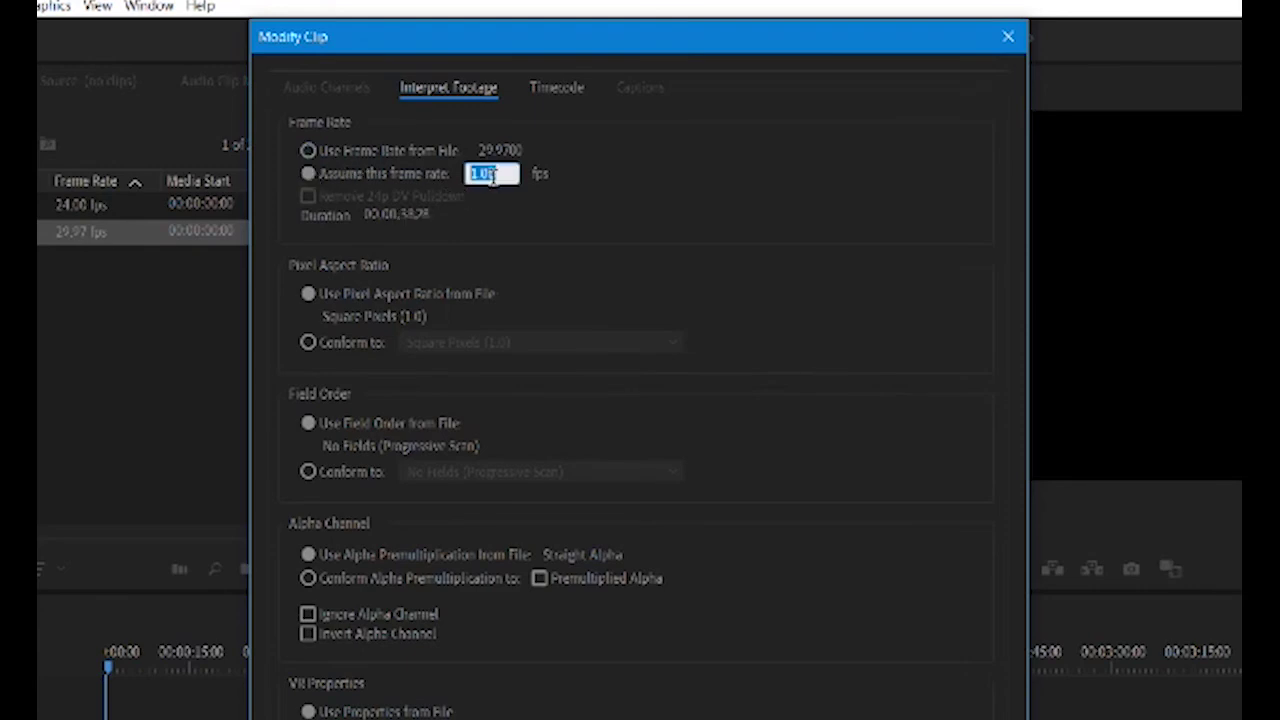
type("12")
left_click(745, 654)
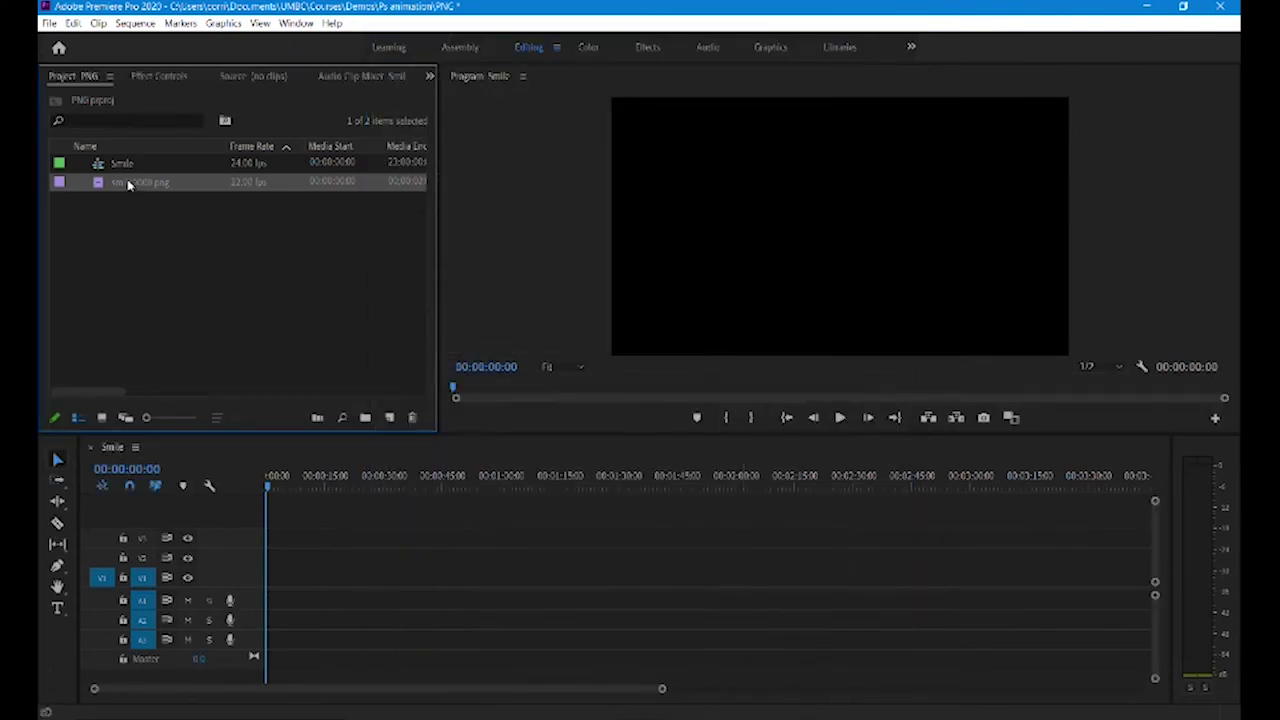
- Place the smiley clip on V2 keeping existing settings, then zoom in and scrub
left_click_drag(128, 184, 276, 562)
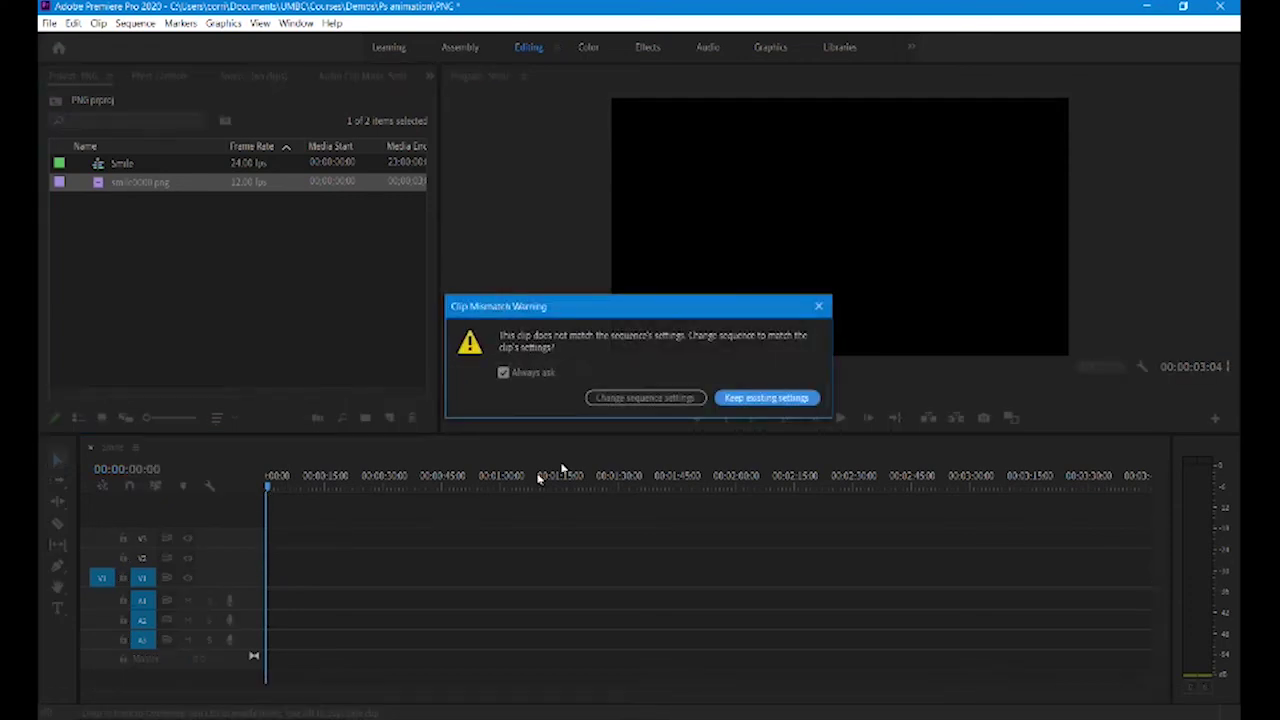
left_click(766, 398)
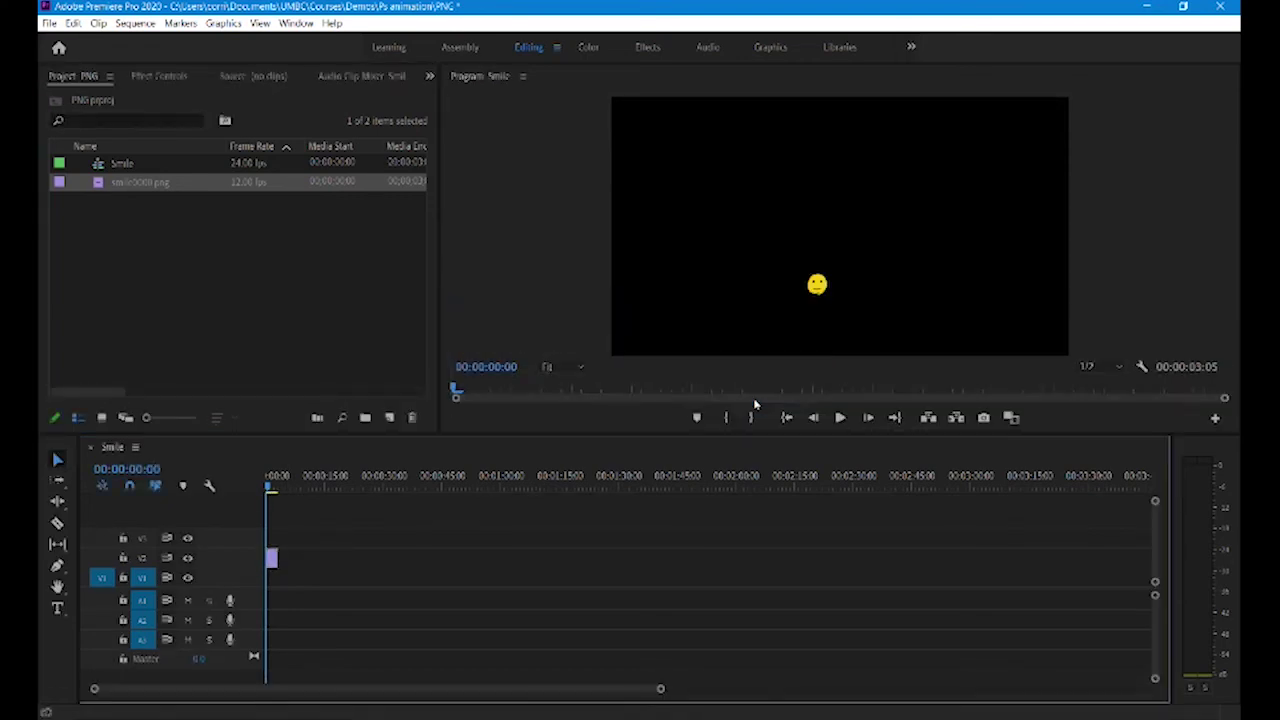
key("=")
key("=")
key("=")
key("=")
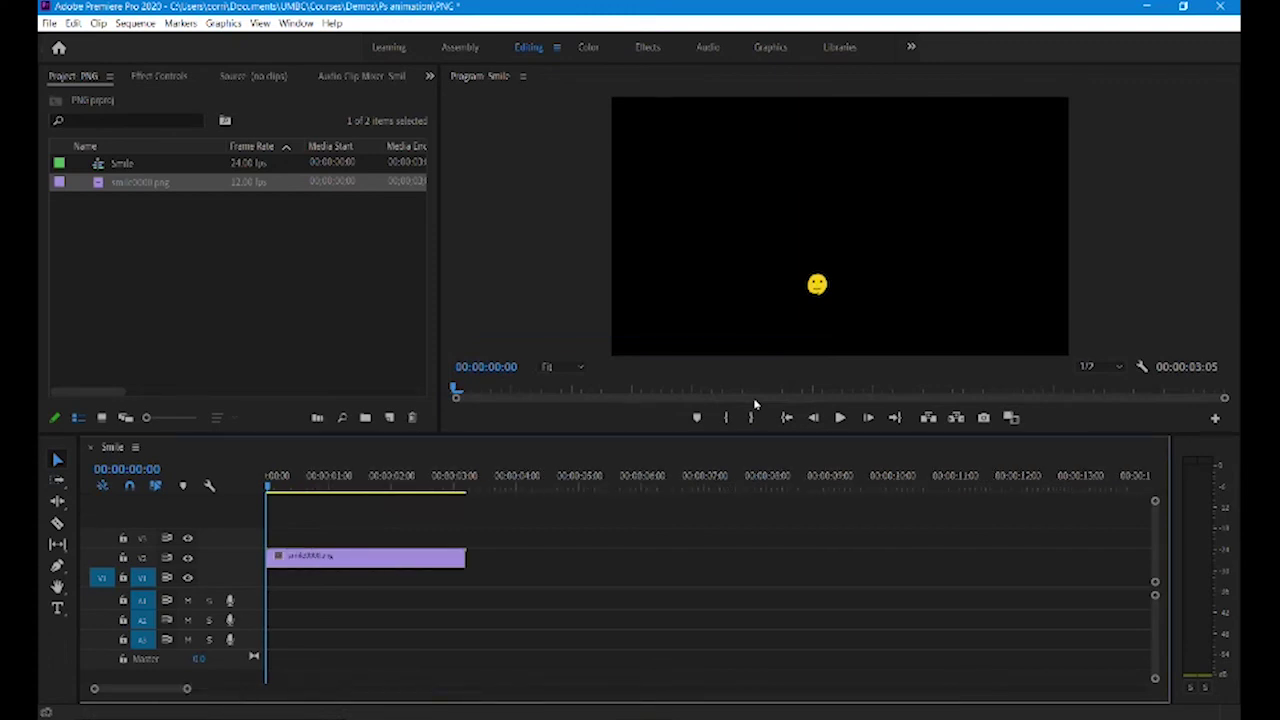
key("=")
key("=")
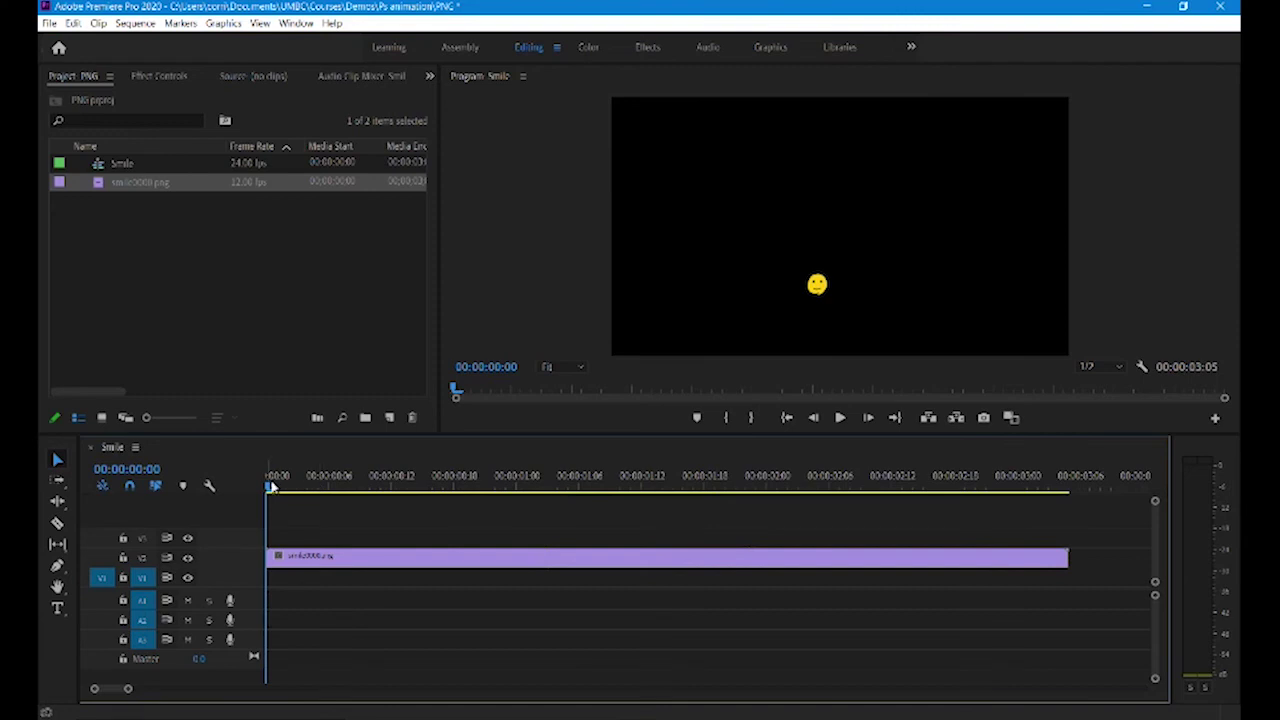
left_click_drag(271, 487, 268, 513)
- Import the DesertBG image from the Ps animation folder
key("ctrl+i")
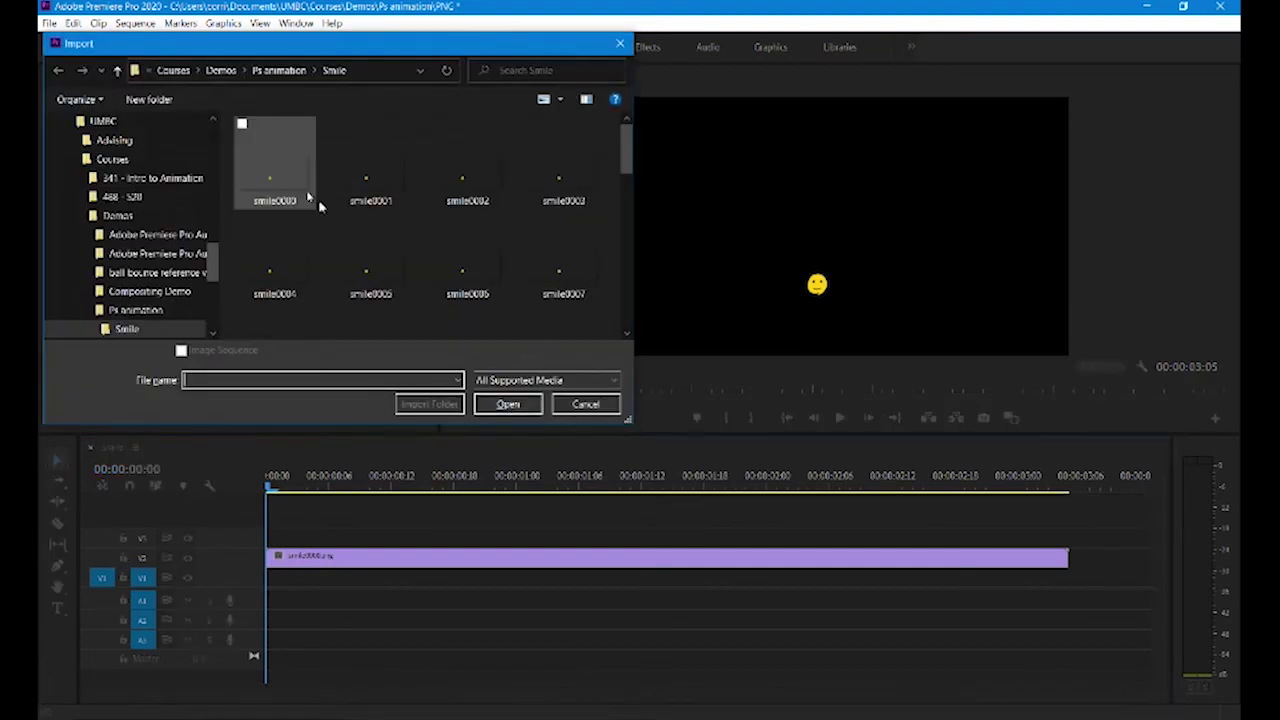
left_click(279, 70)
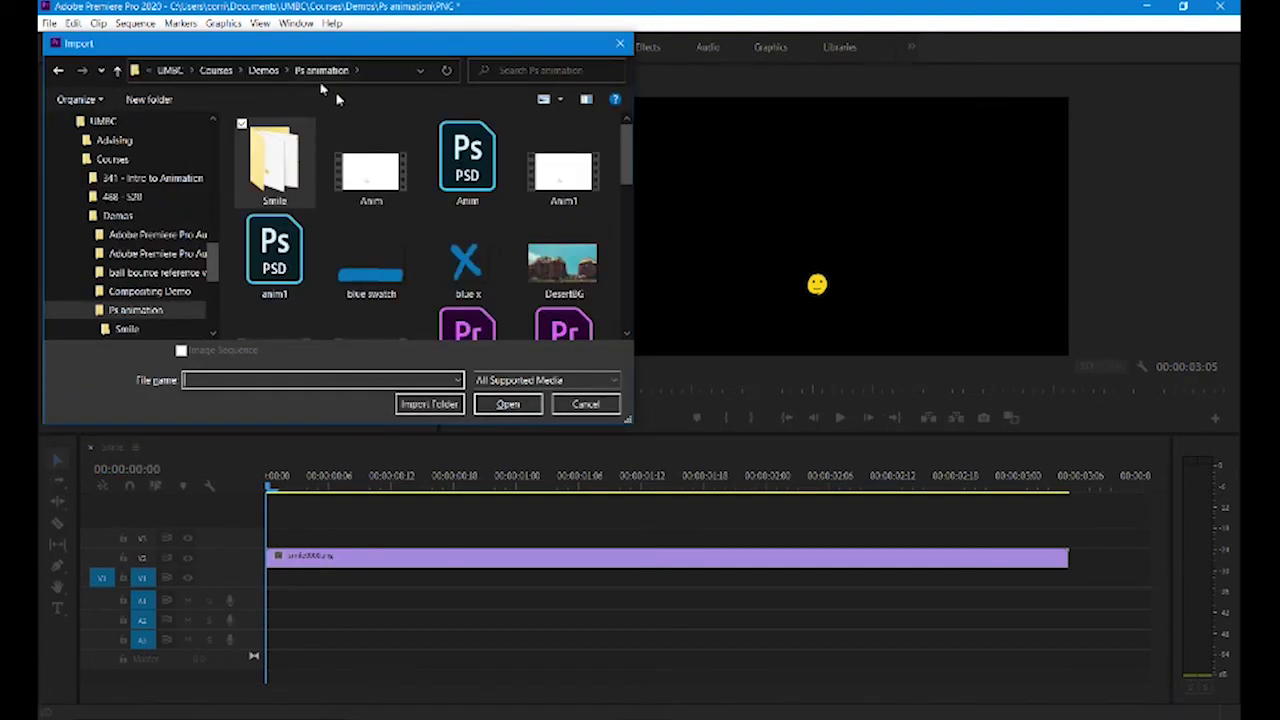
left_click(550, 266)
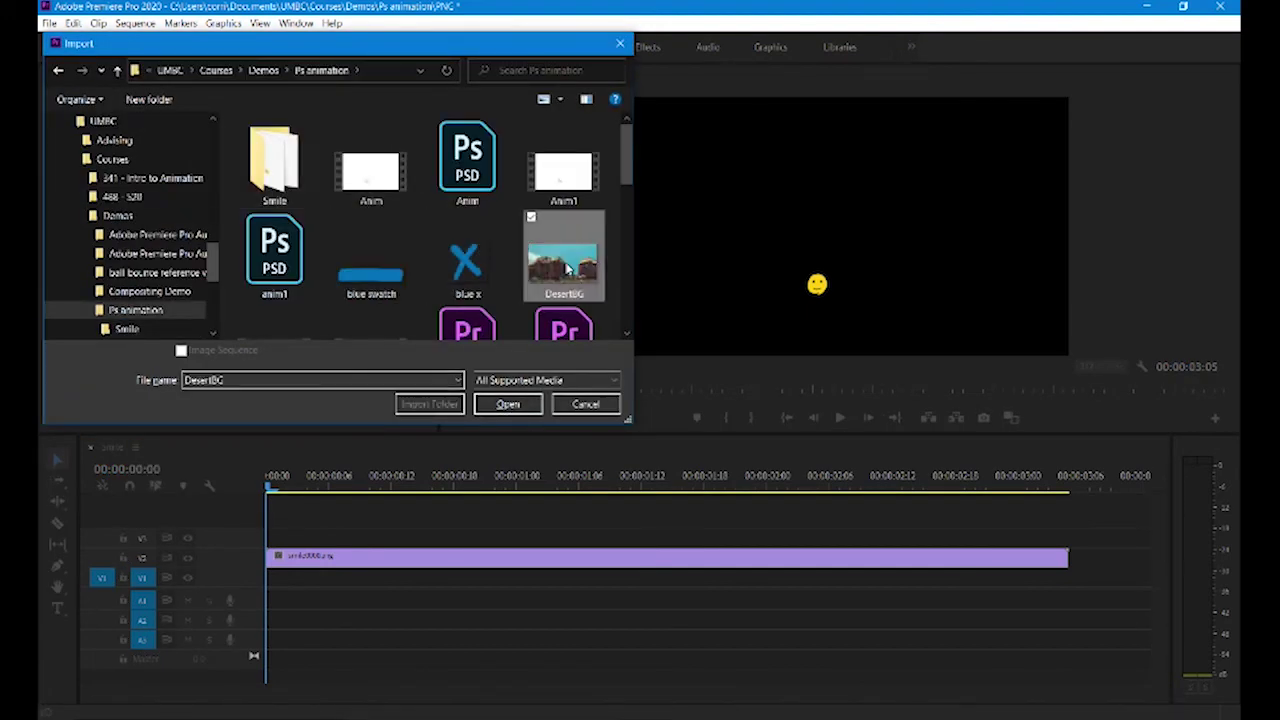
left_click(508, 404)
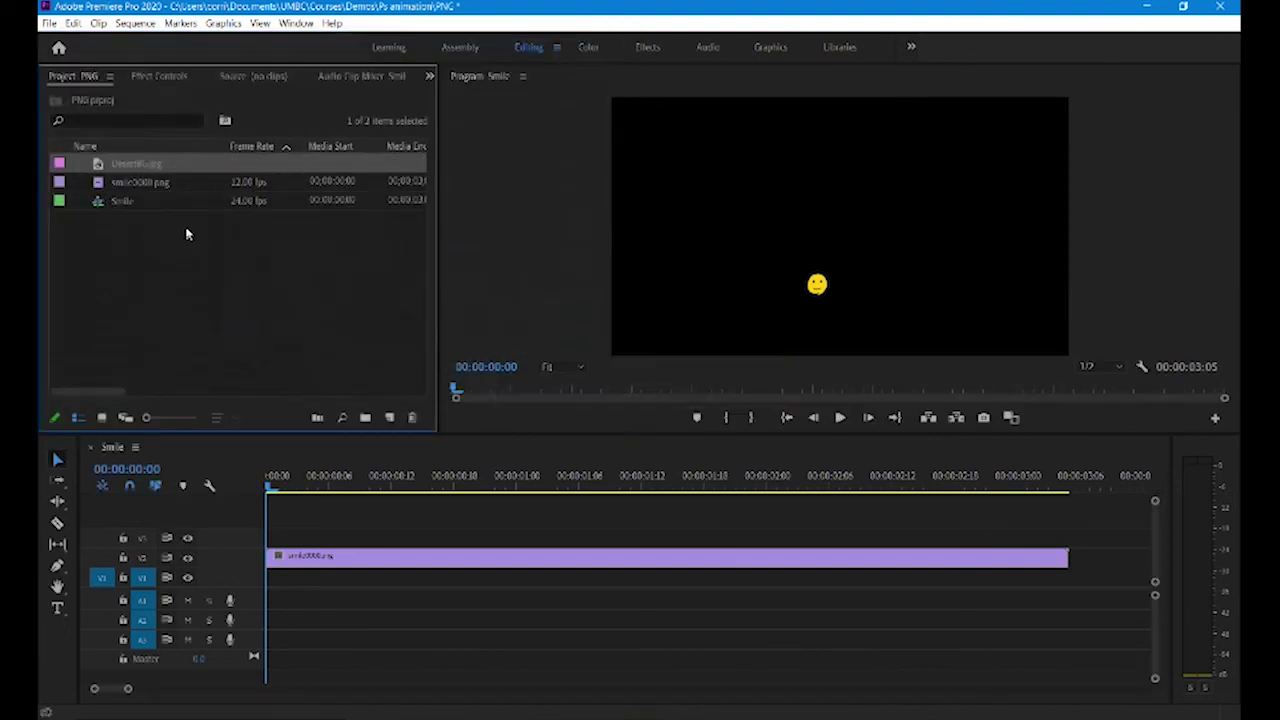
- Put DesertBG on V1 beneath the smiley clip and preview the playback
left_click_drag(130, 165, 280, 540)
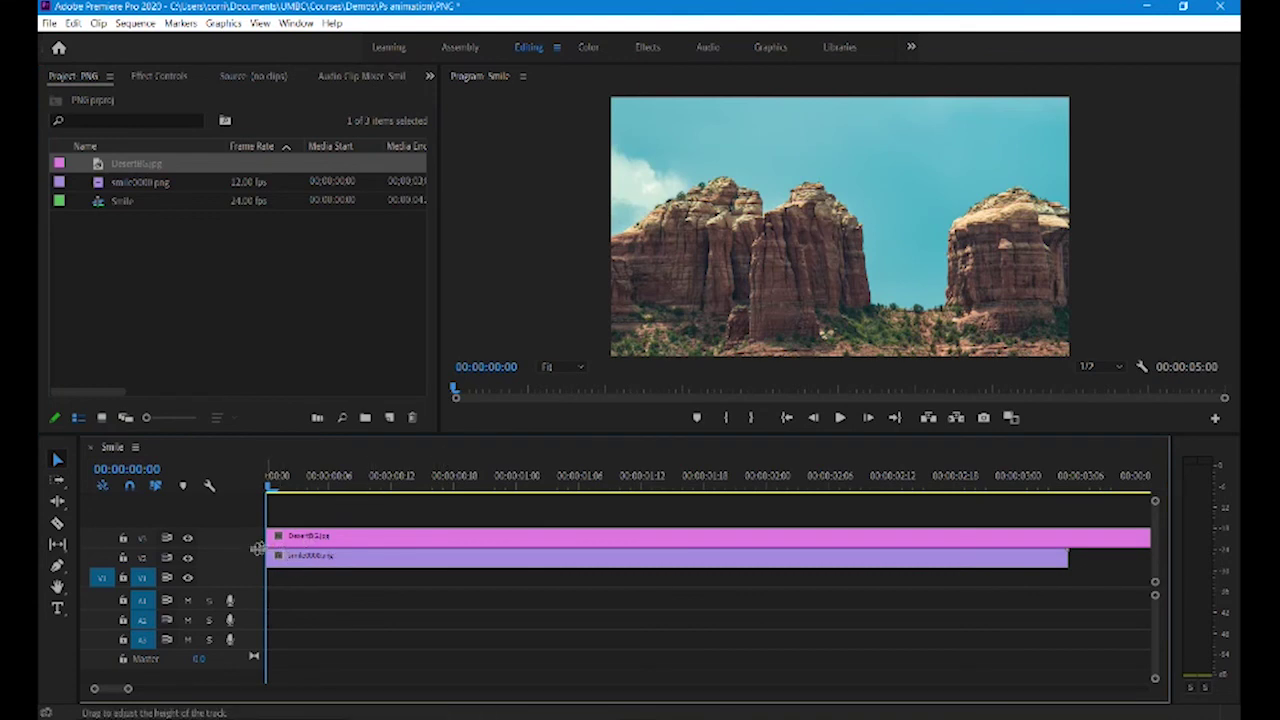
left_click(309, 544)
left_click_drag(309, 548, 306, 588)
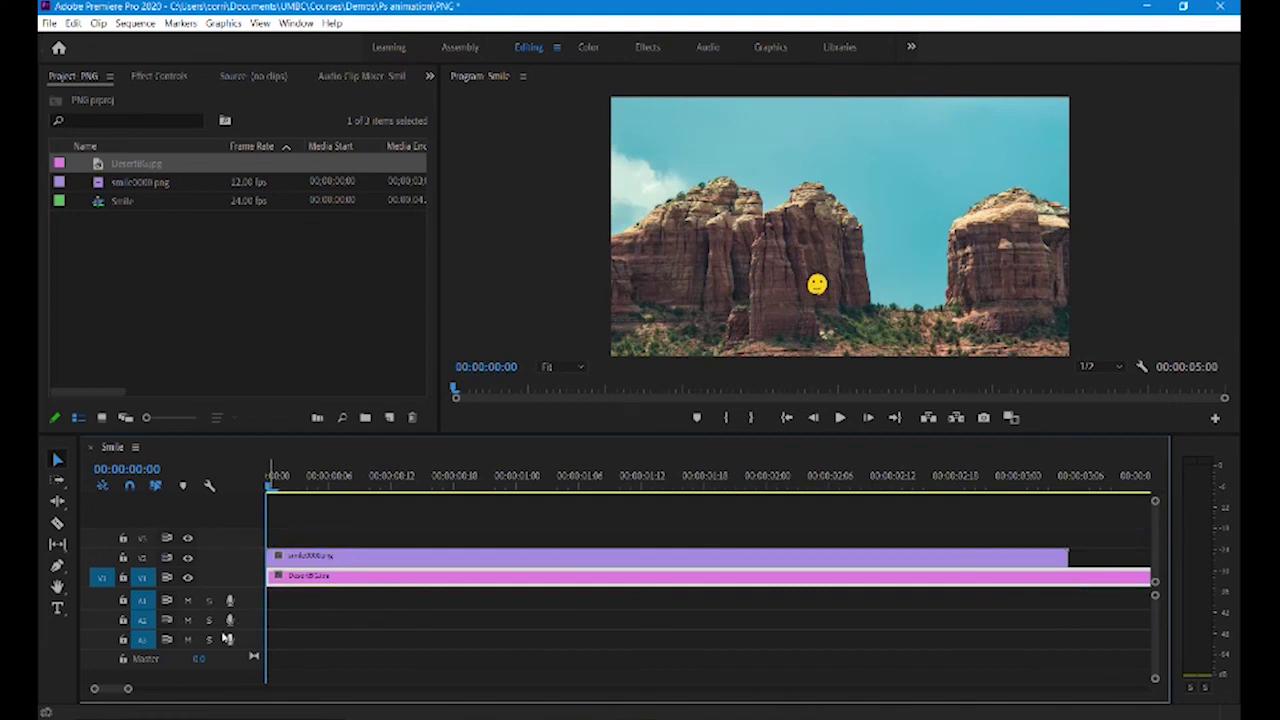
key("space")
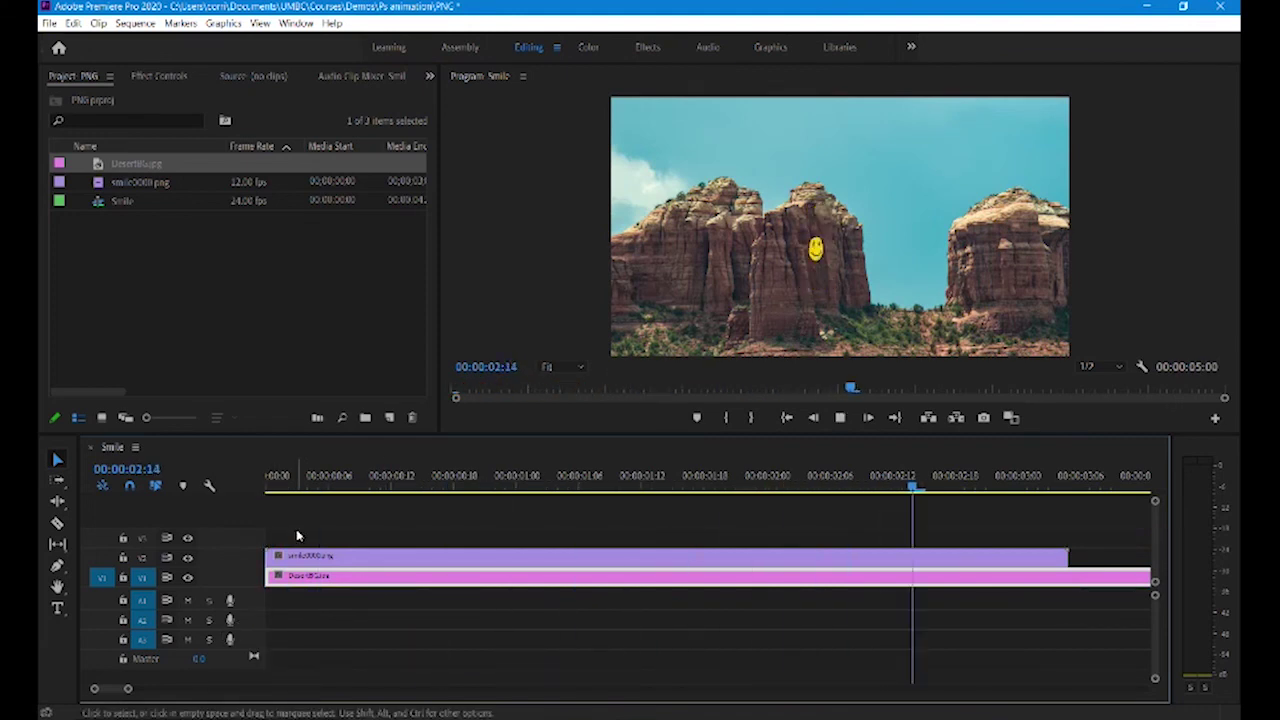
key("space")
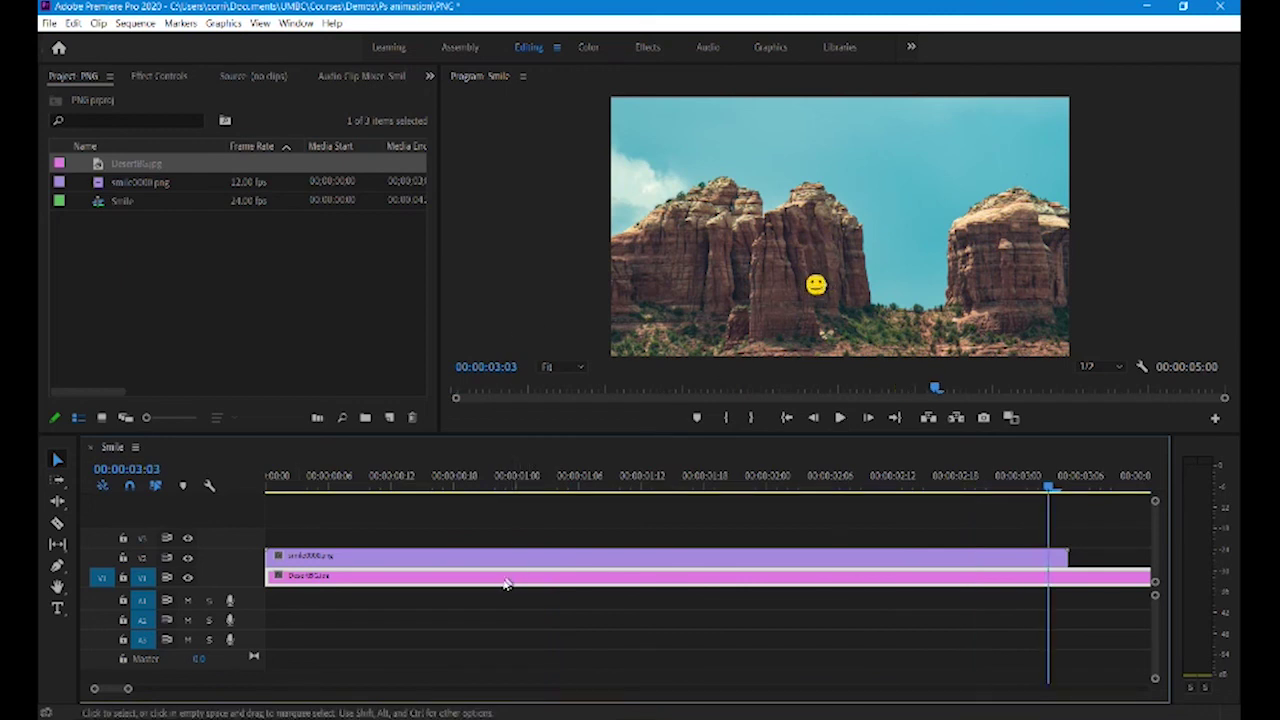
left_click(445, 559)
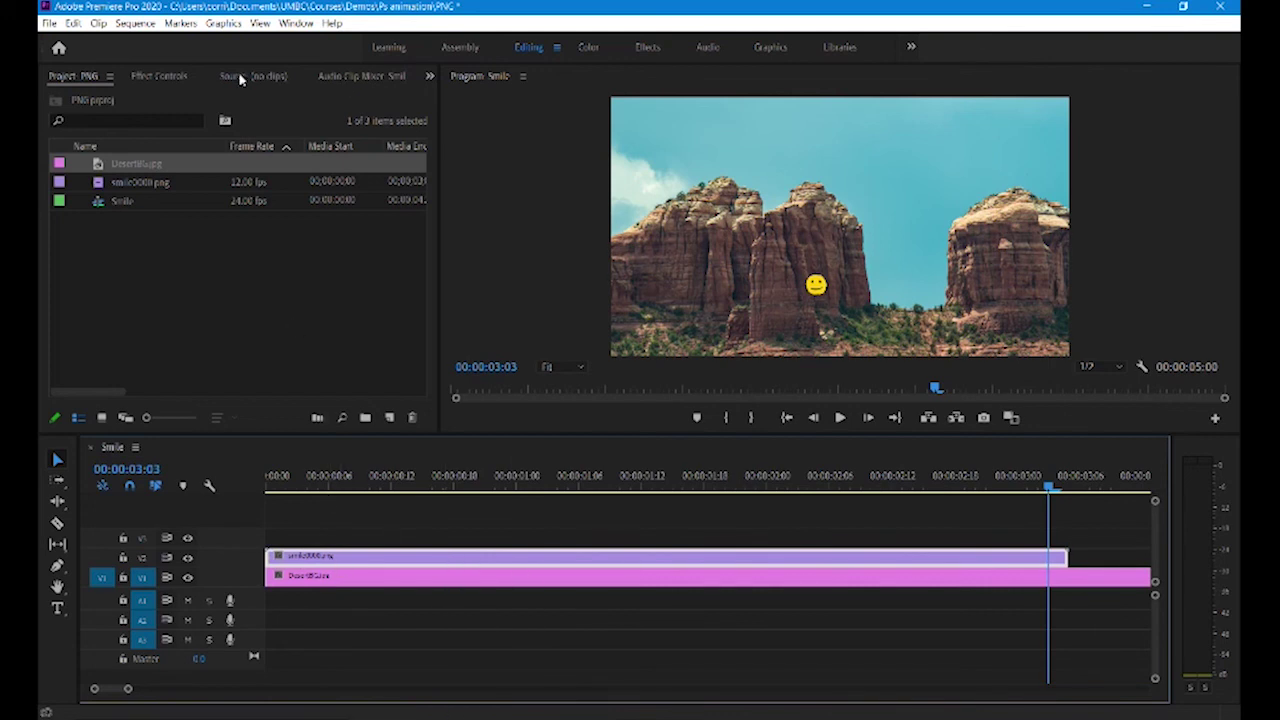
- Set the smiley clip's Motion Position to 1341 horizontally and lower it between the rocks
left_click(176, 76)
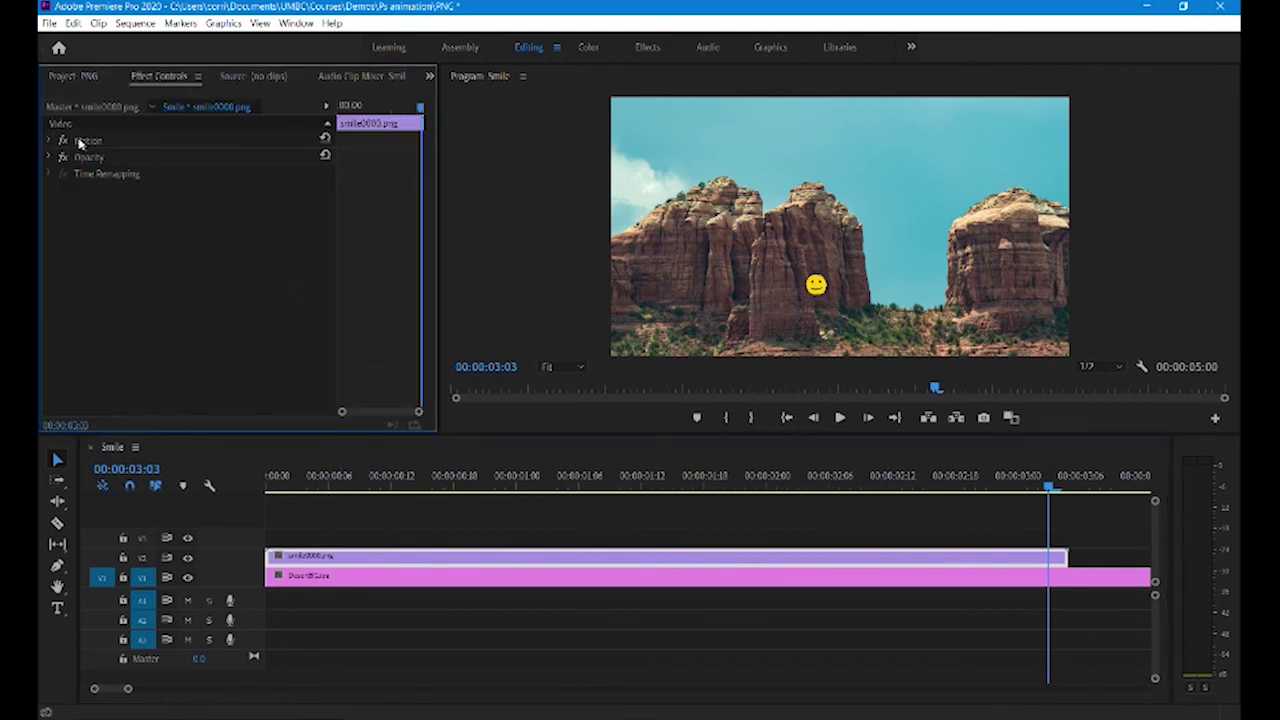
left_click(48, 141)
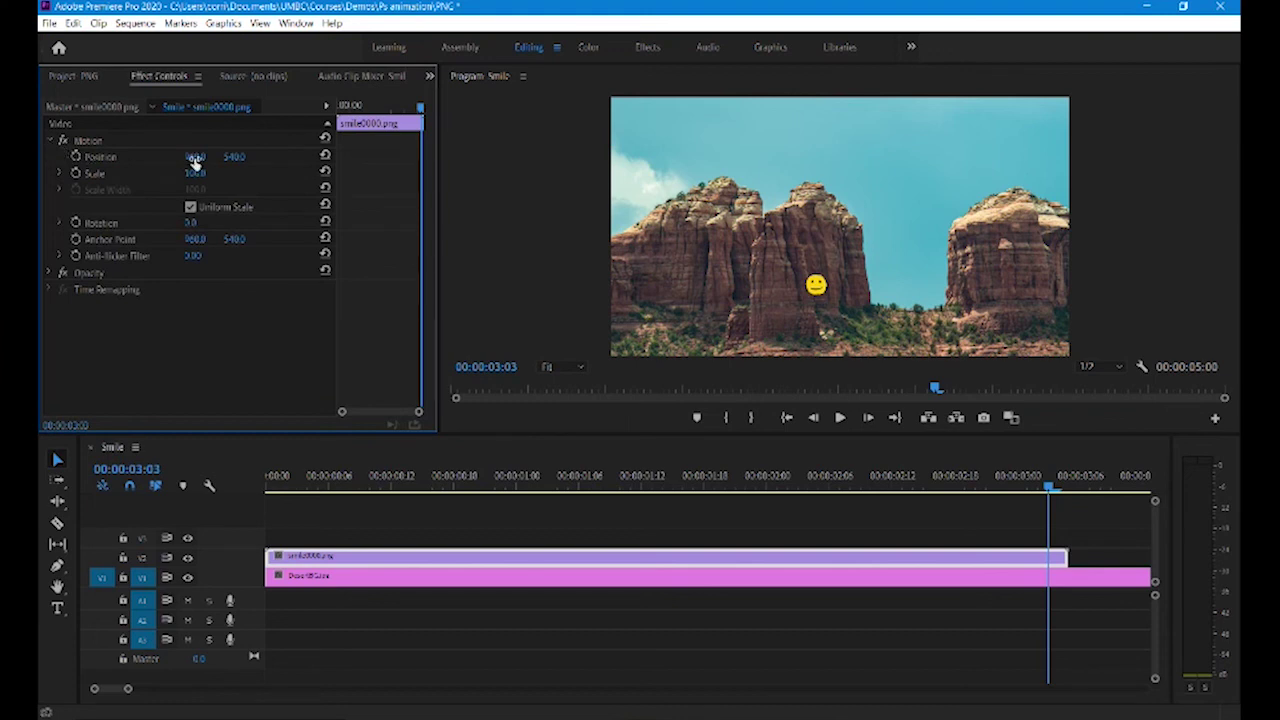
left_click_drag(194, 157, 385, 160)
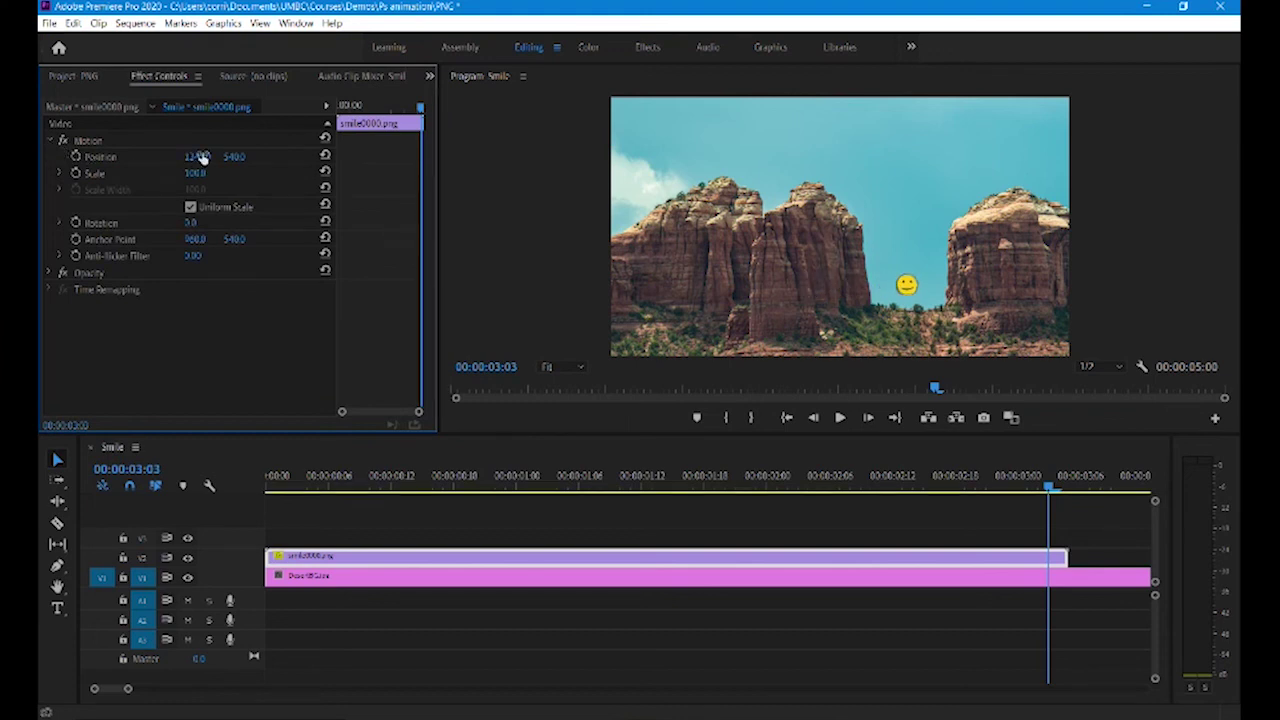
left_click_drag(235, 157, 303, 157)
- Trim DesertBG's end to the smiley clip's end and play the composite from the start
key("space")
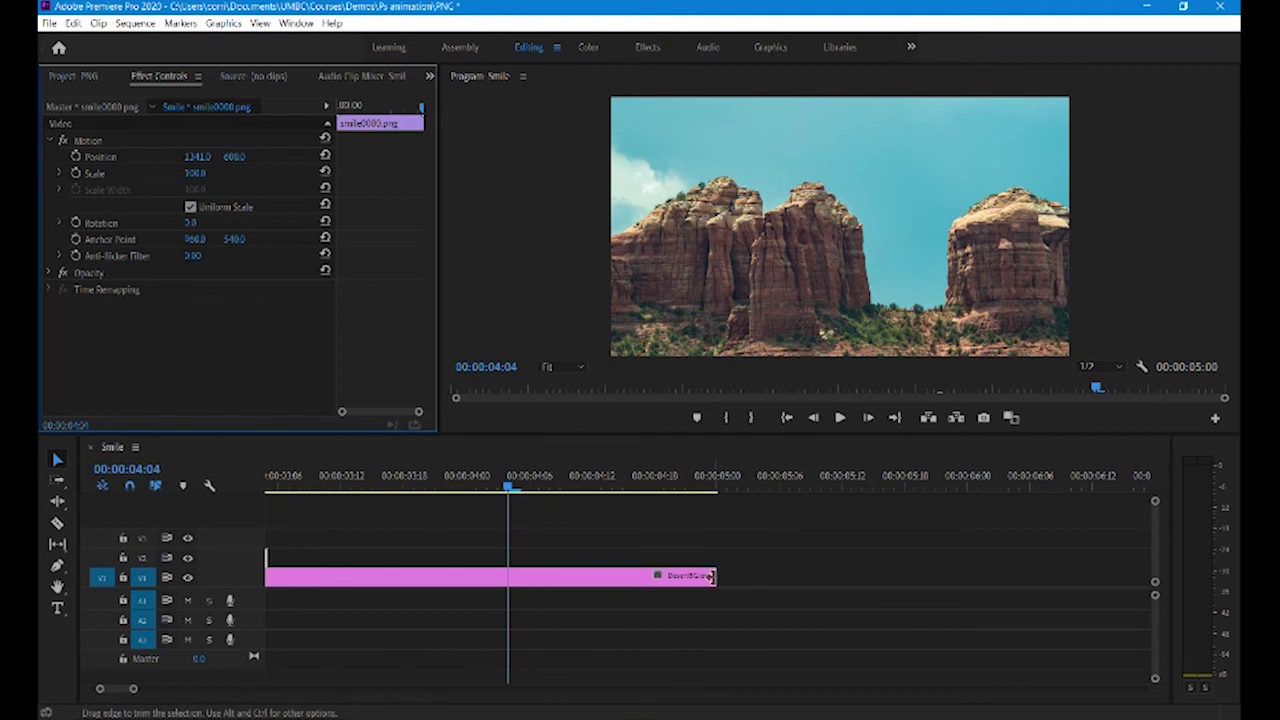
left_click_drag(712, 576, 374, 580)
key("backslash")
key("space")
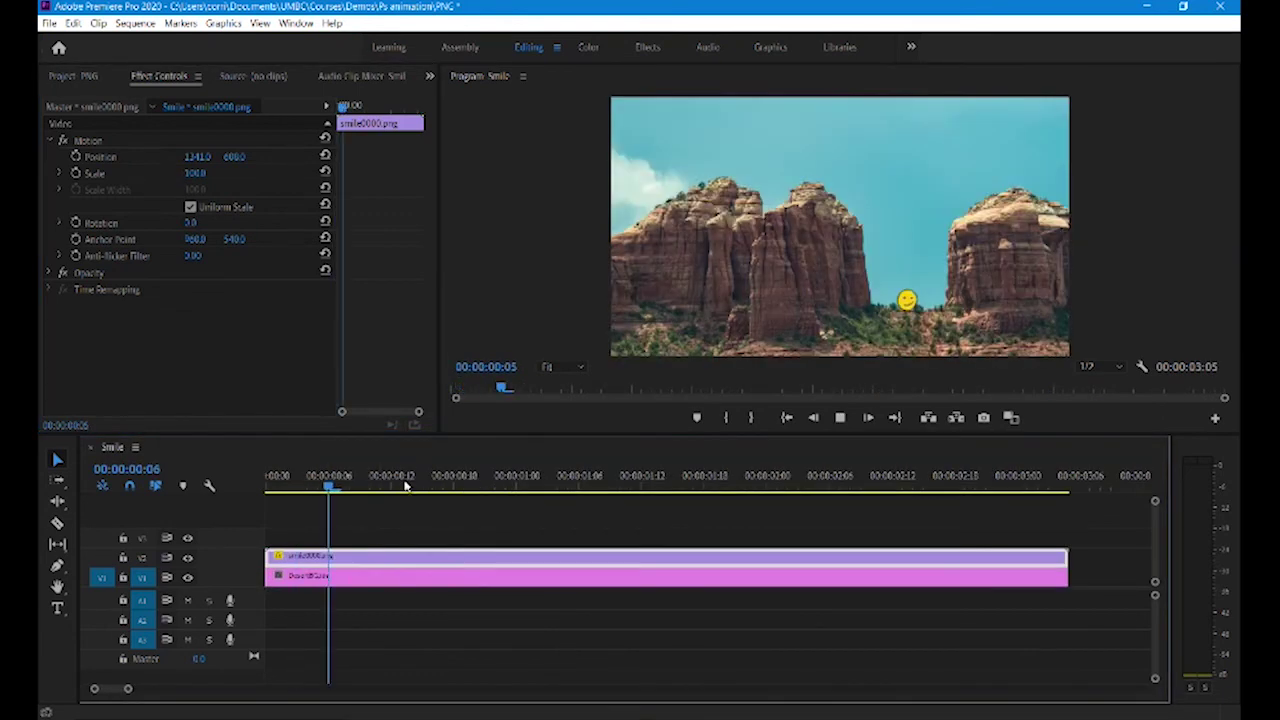